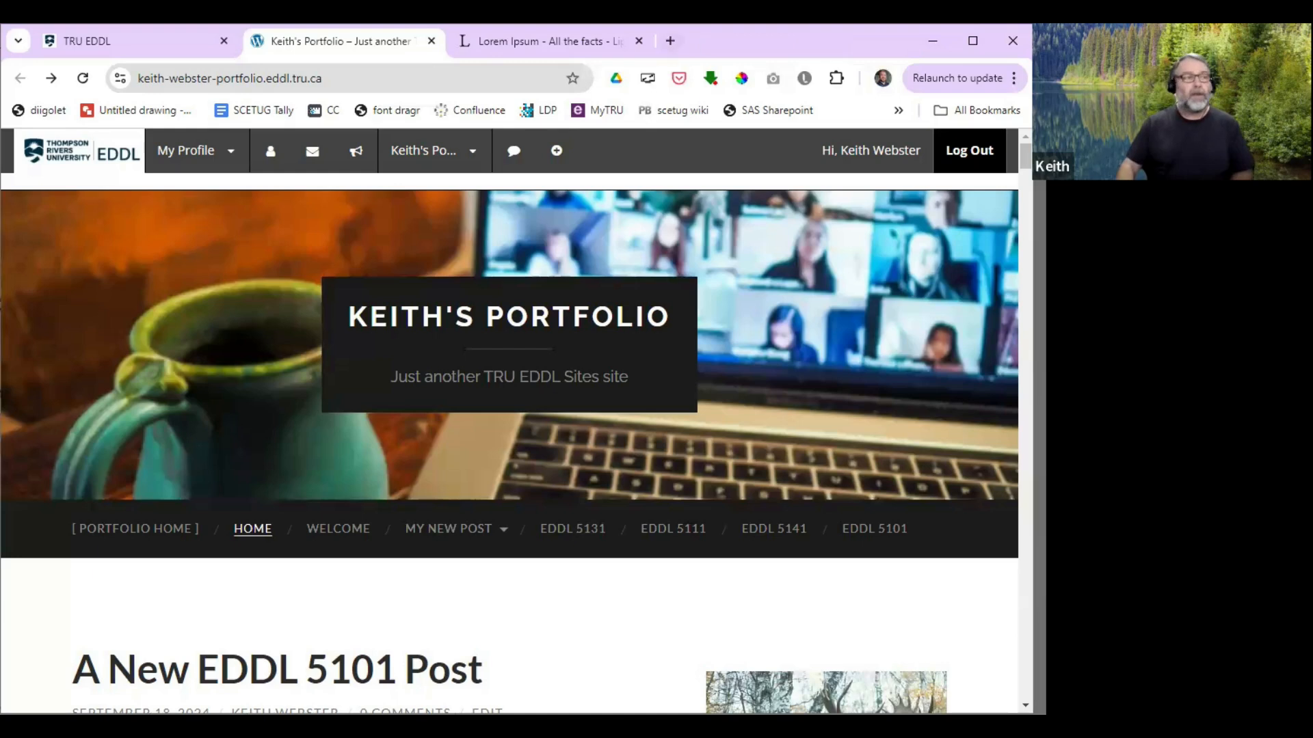
Step: Open the portfolio site's dashboard and start a new page titled "Project Page 1"
mouse_move(557, 150)
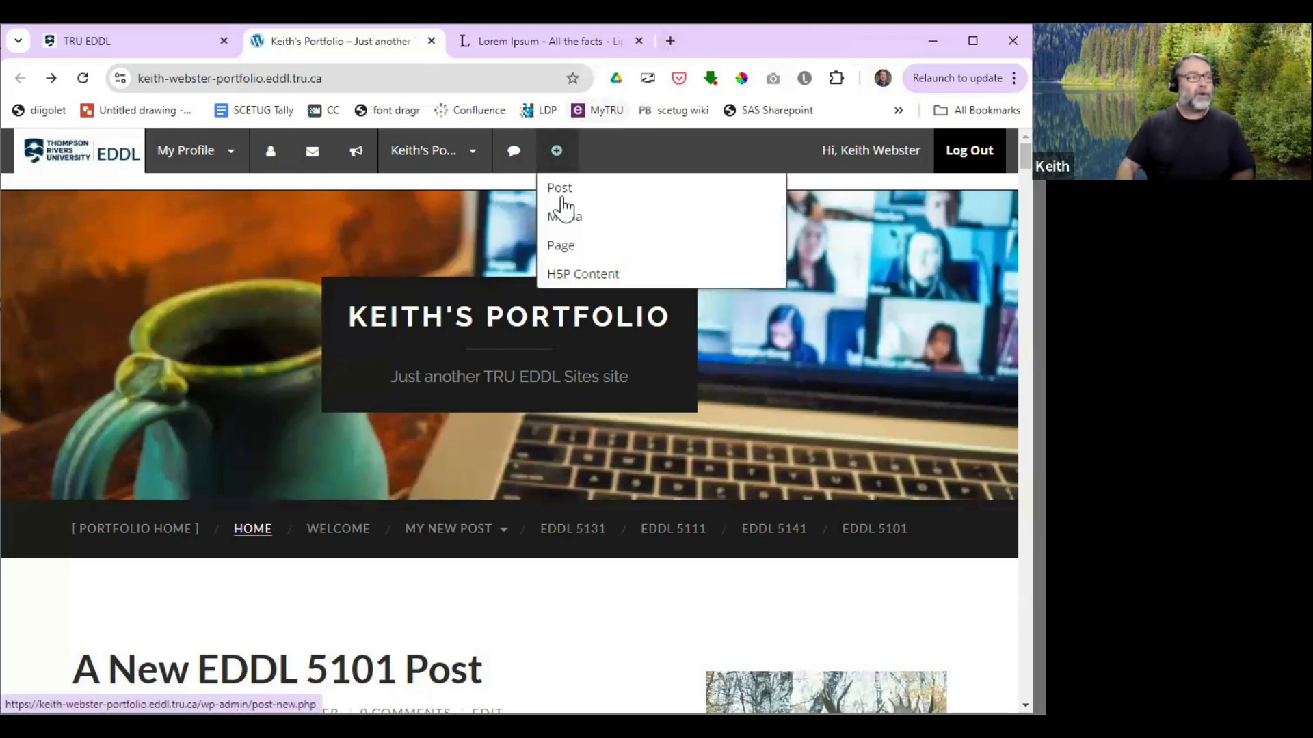
click(462, 154)
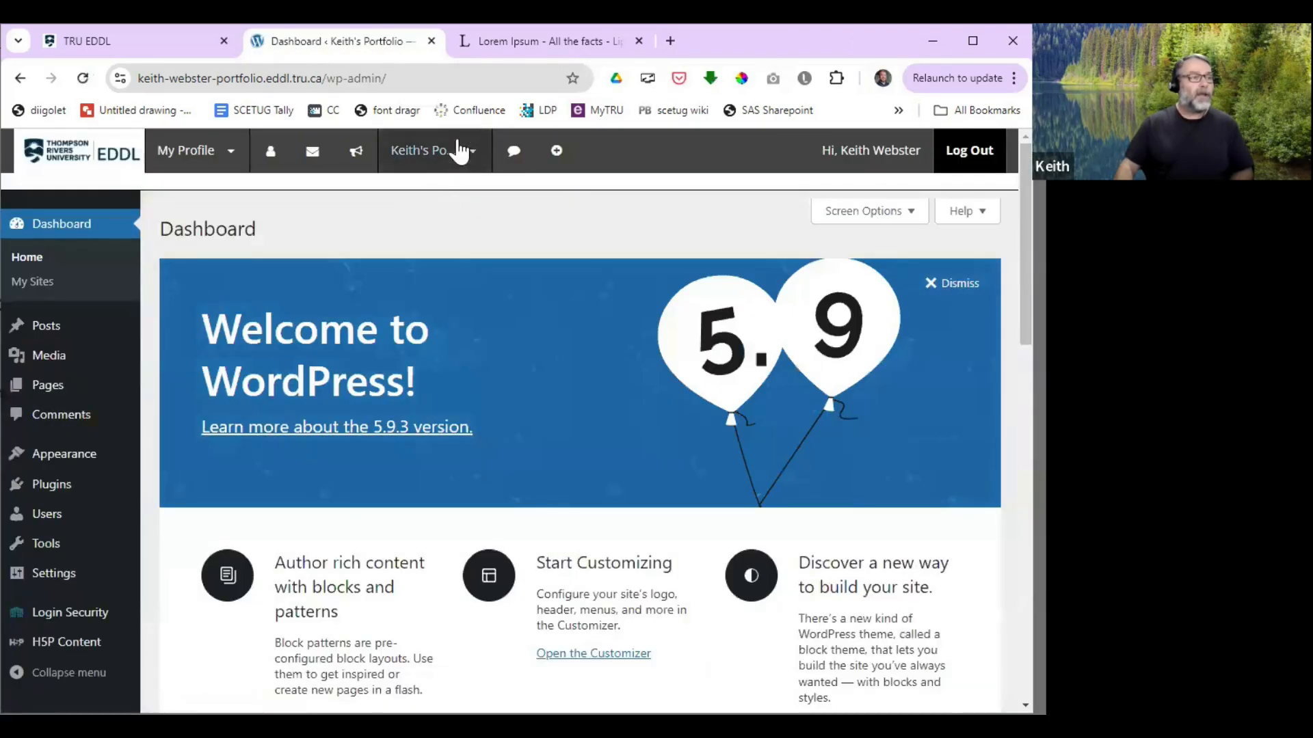
mouse_move(469, 159)
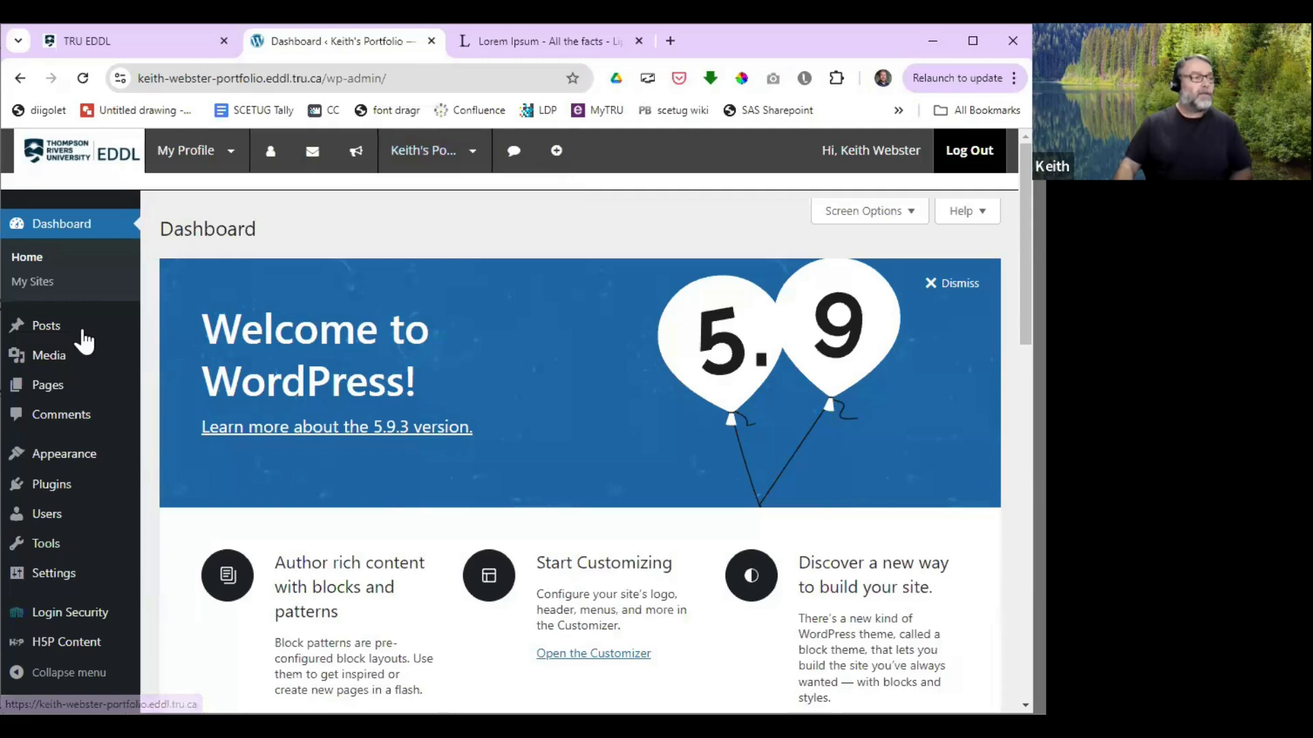
mouse_move(77, 325)
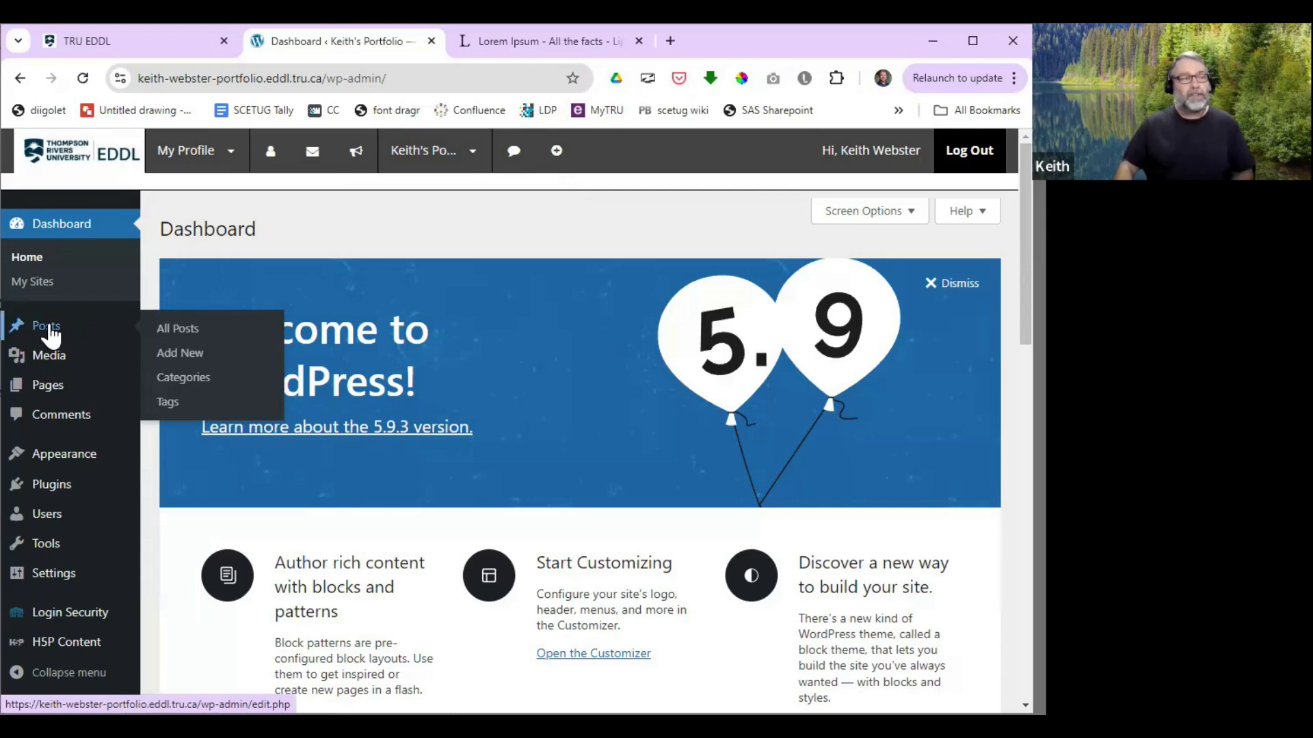
mouse_move(59, 387)
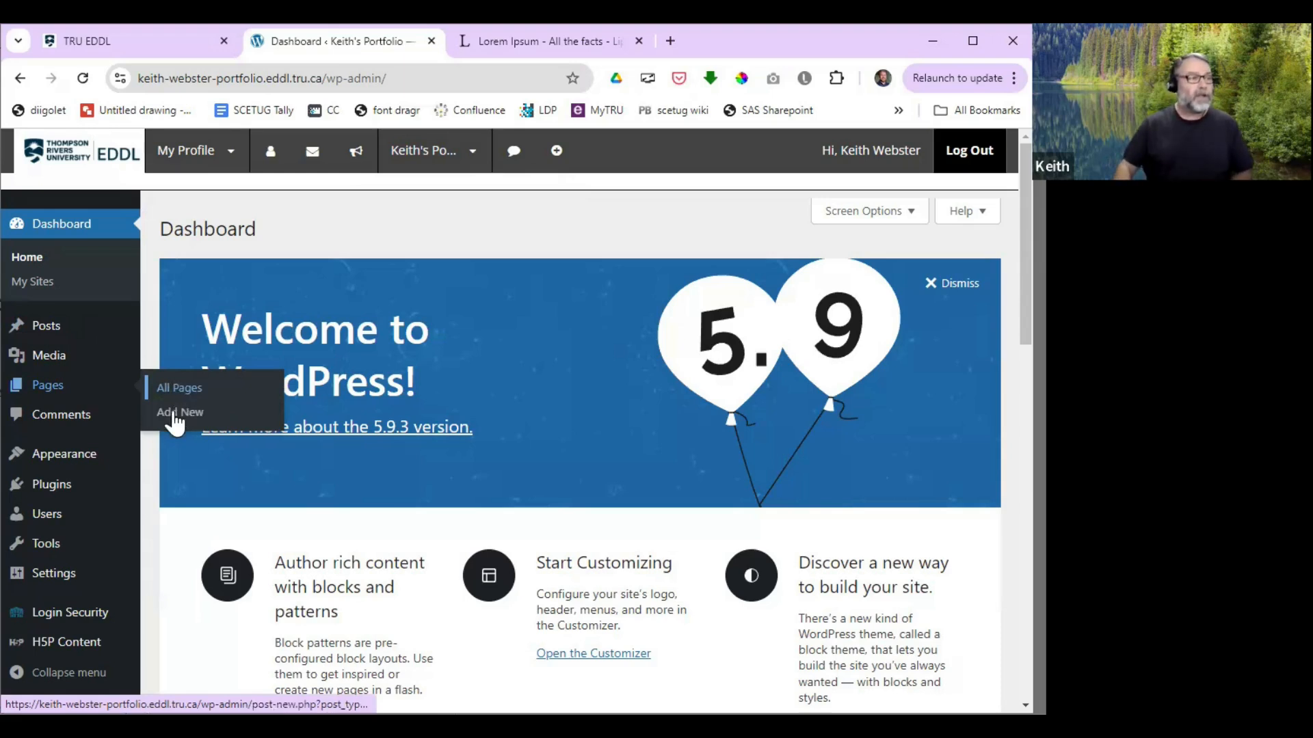
click(174, 415)
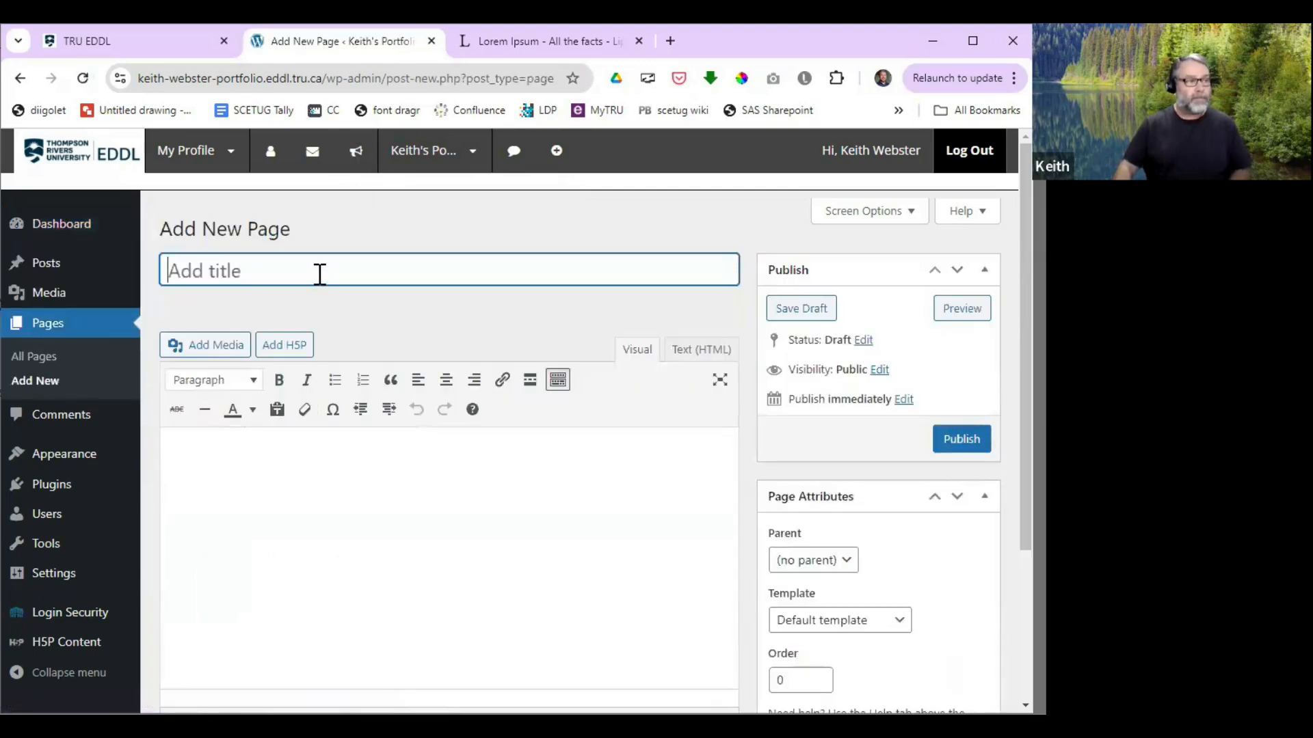
text(Project)
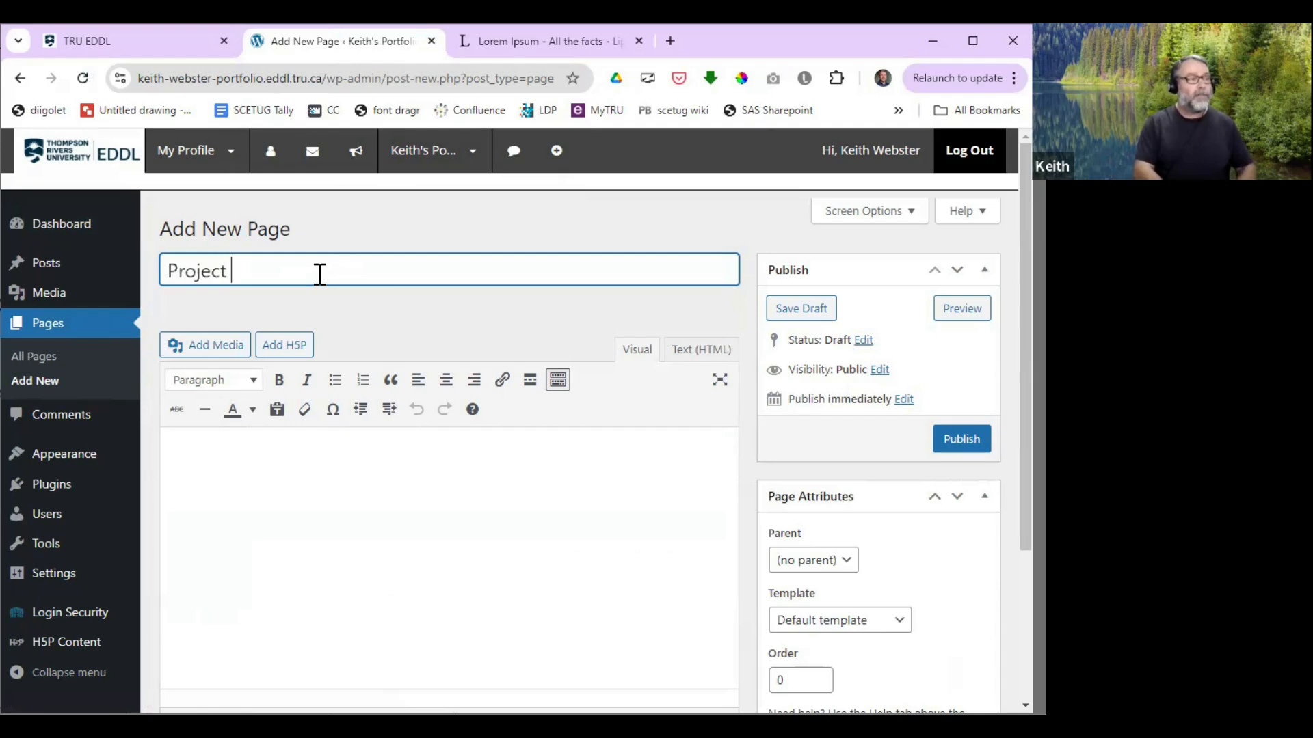
text( Page)
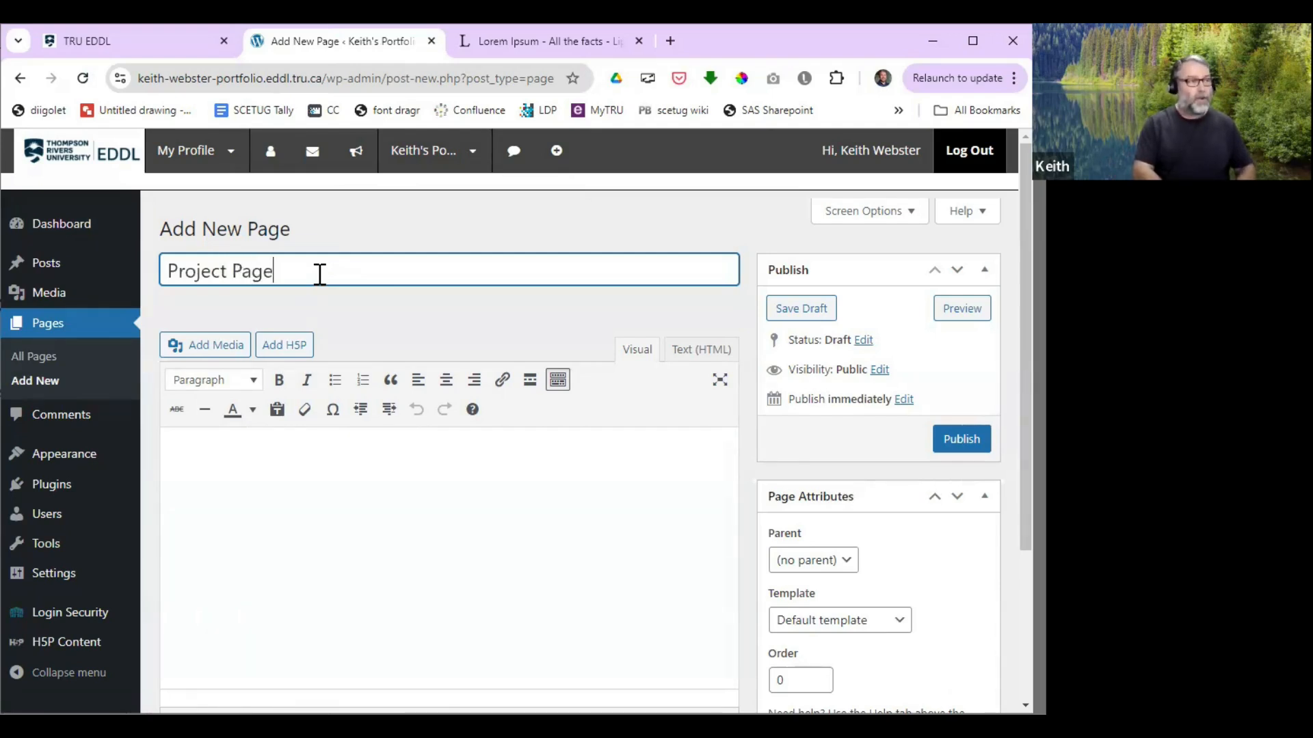
text( 1)
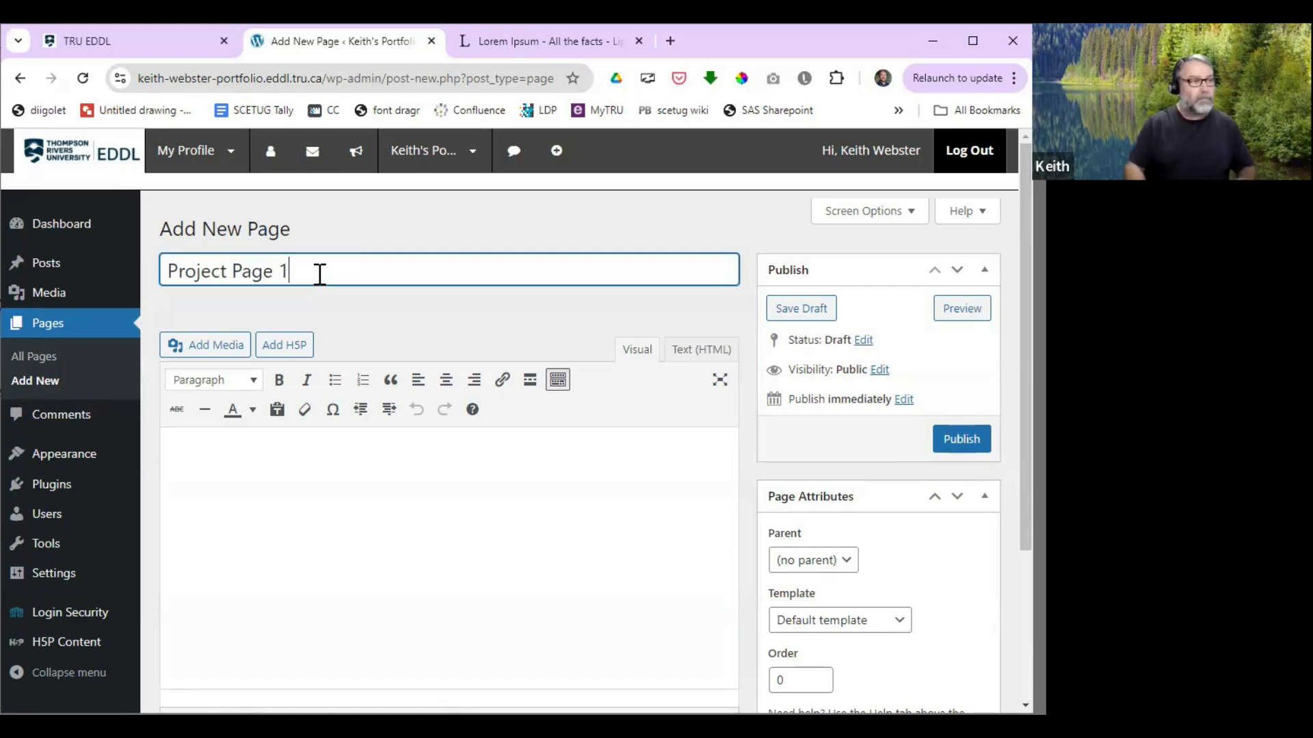
Step: Copy the second to fourth Lorem Ipsum paragraphs from the lipsum.com page into the body of Project Page 1 and publish it
click(560, 41)
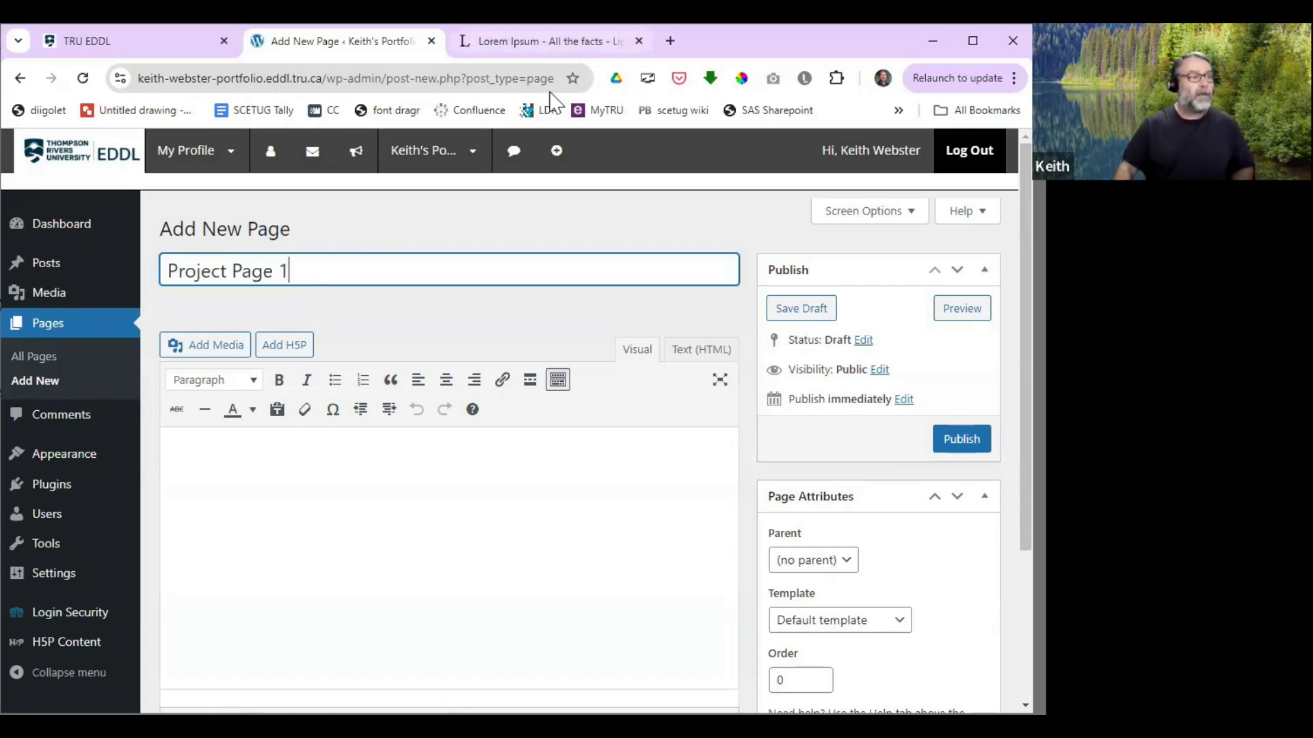
drag(225, 539, 118, 316)
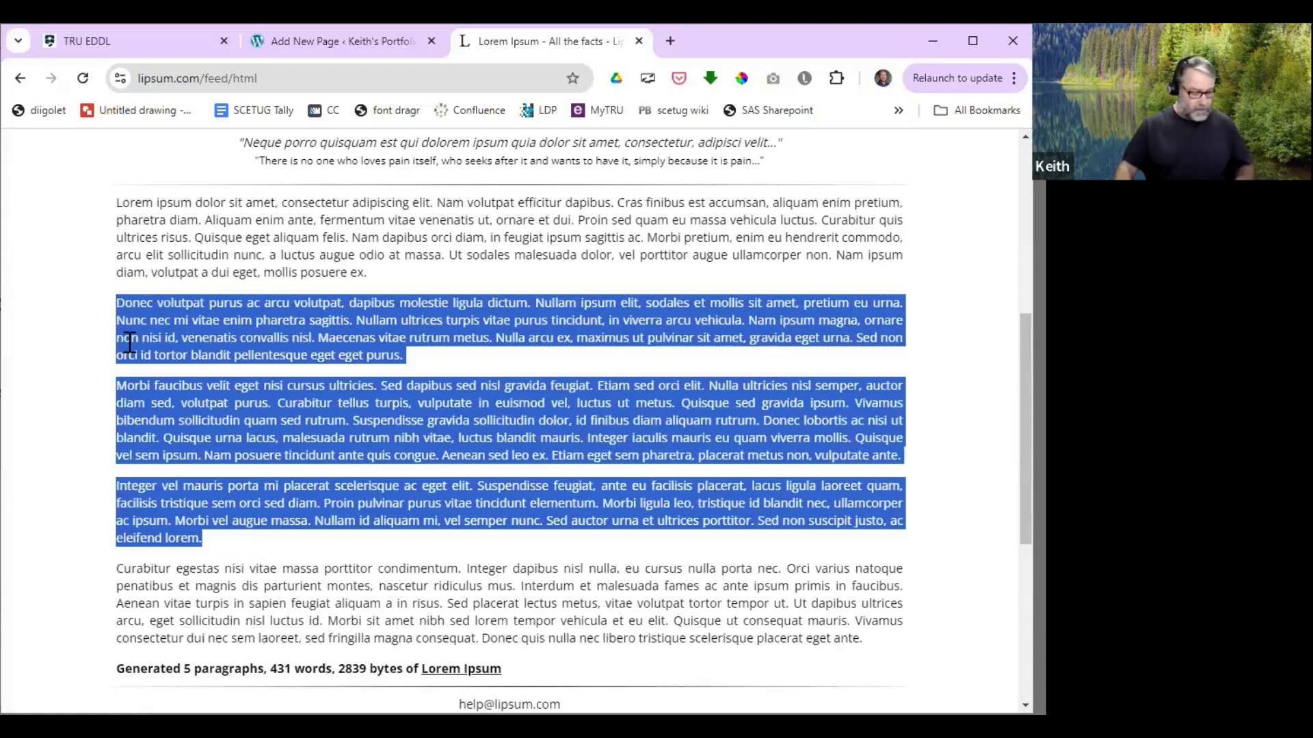
click(361, 52)
click(340, 527)
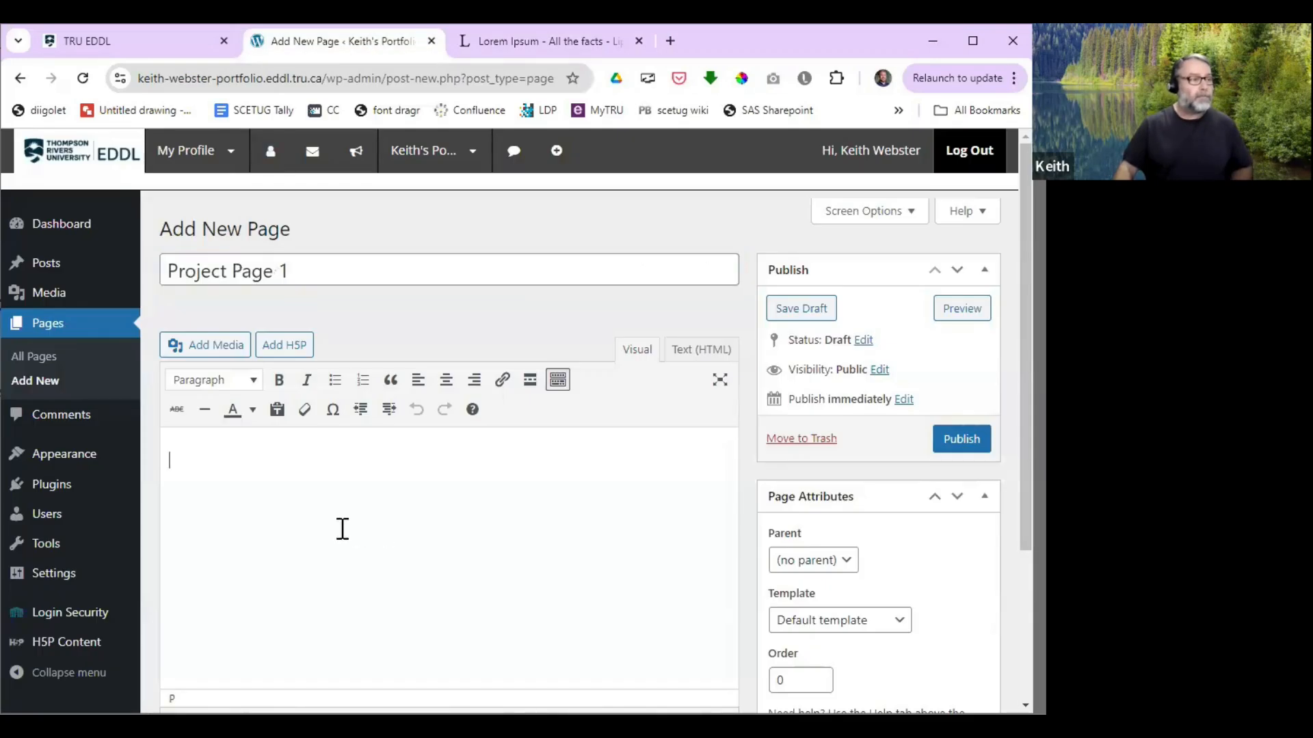
key(ctrl+v)
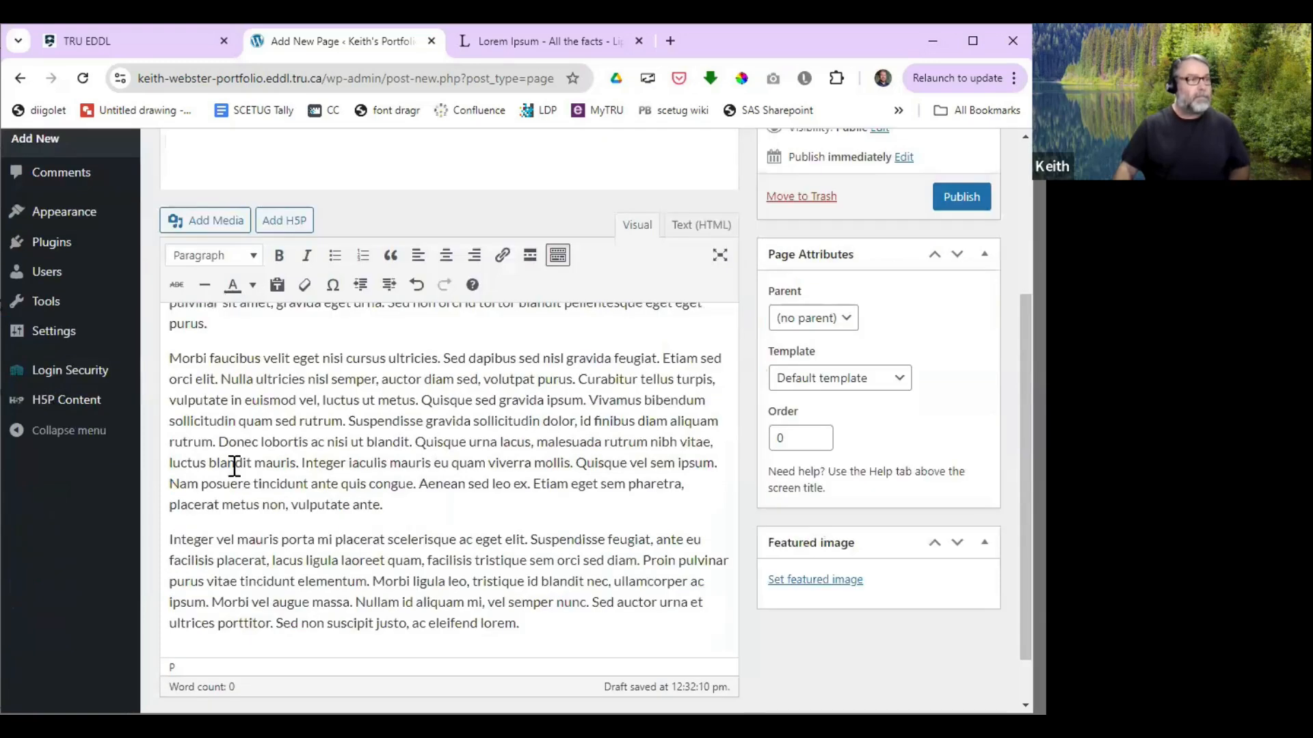
scroll(393, 528, up, 3)
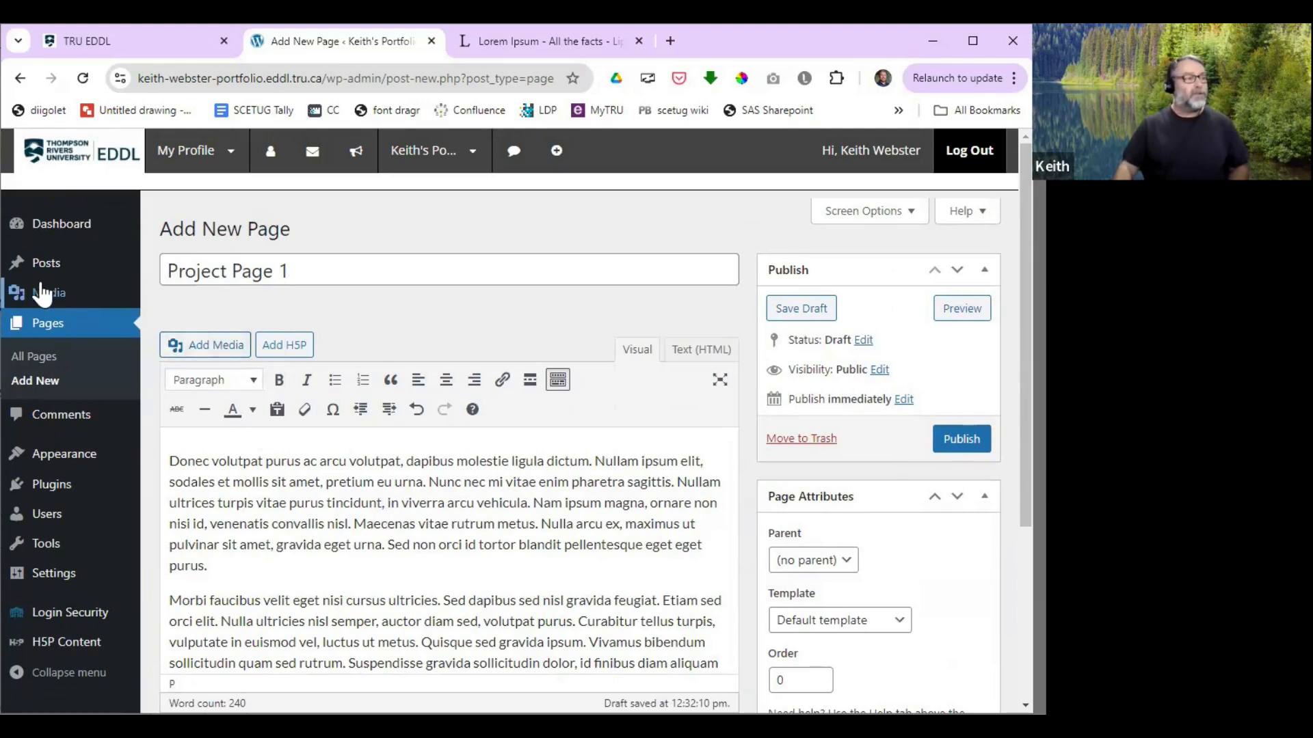
mouse_move(17, 293)
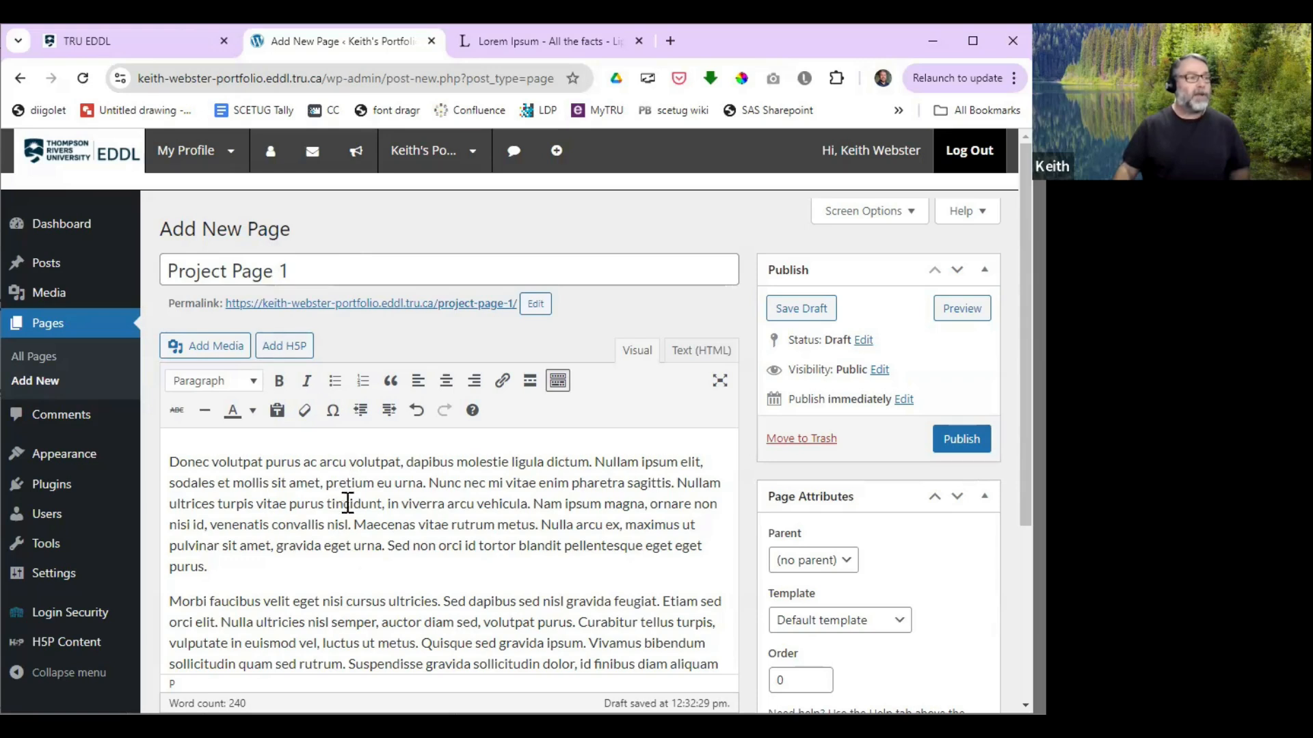
click(961, 445)
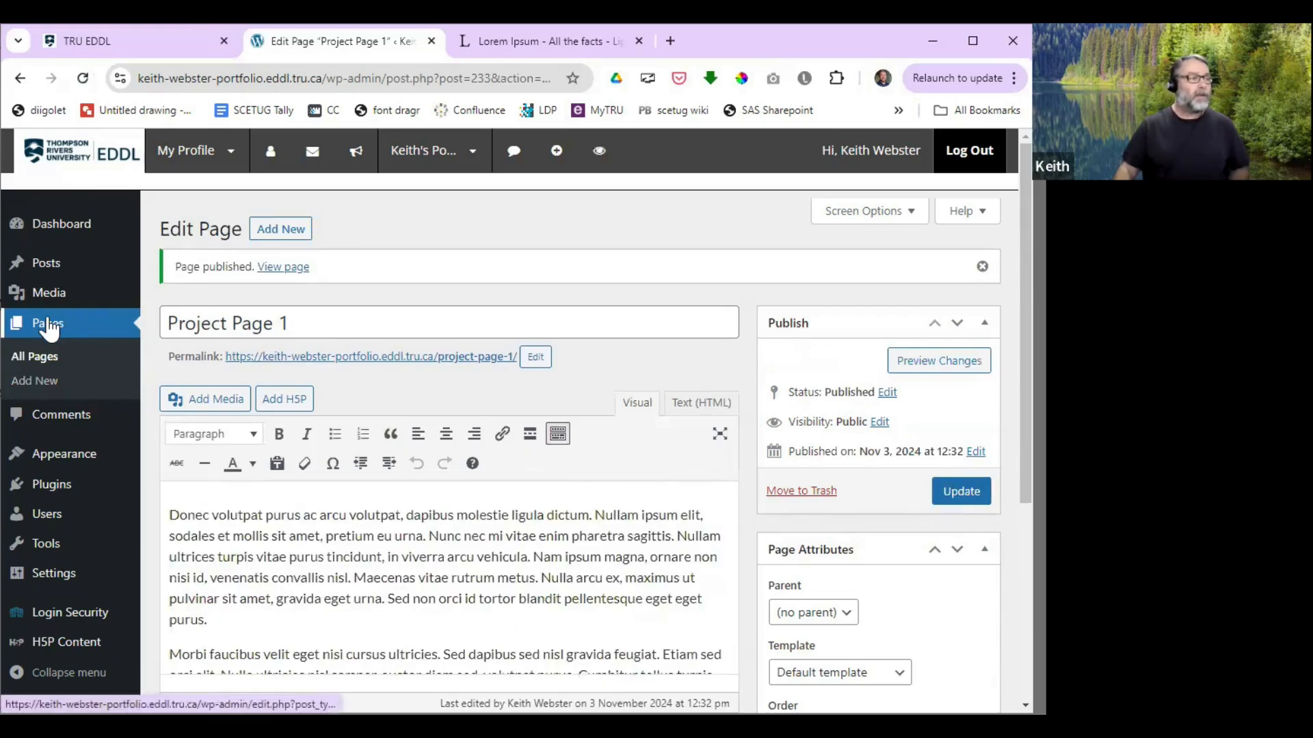
Step: Create another new page titled "Project Page 2" with the copied Lorem Ipsum paragraphs as its body and publish it
click(46, 387)
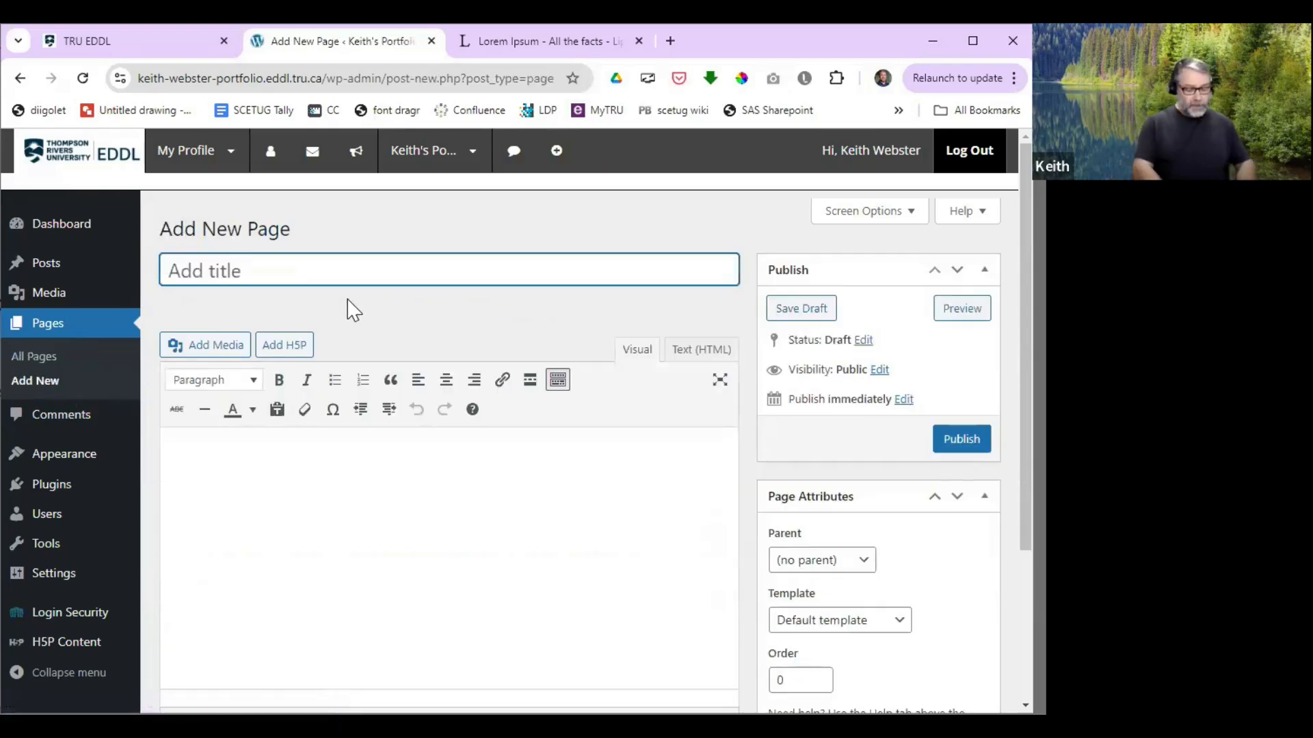
text(P)
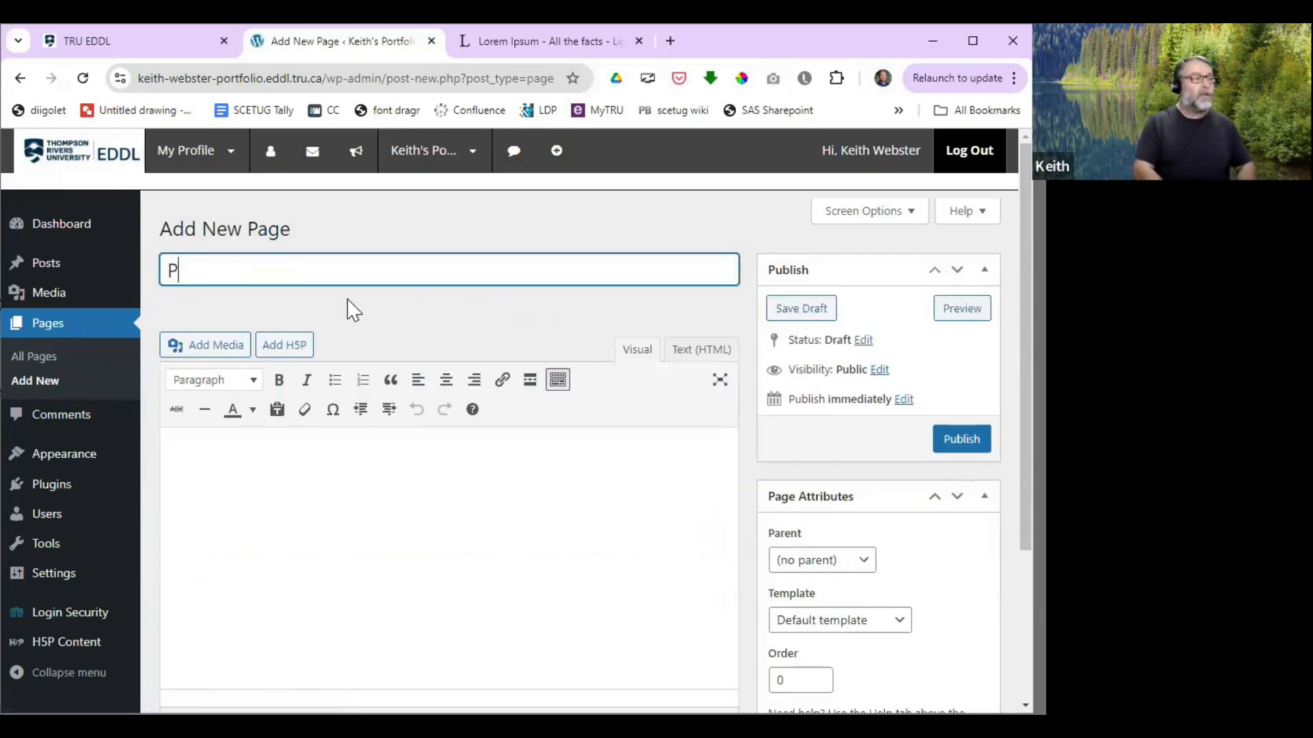
text(roject Page 2)
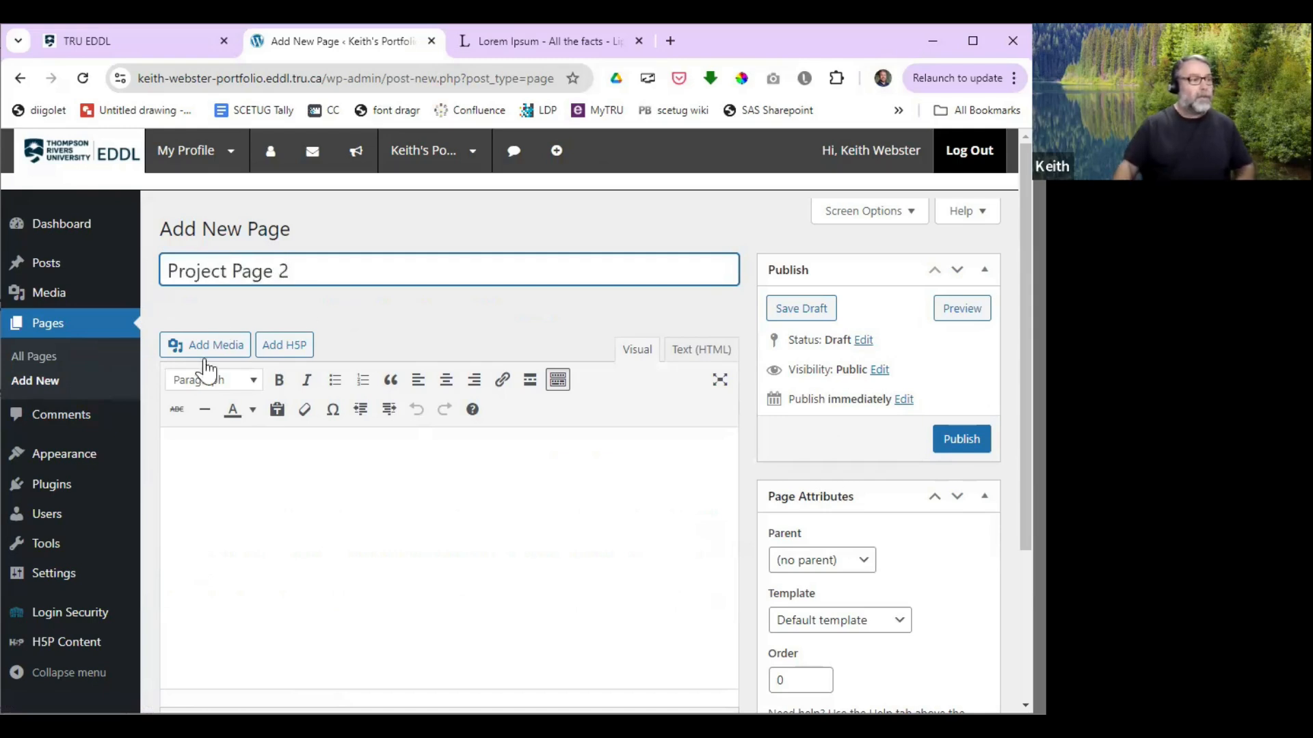
click(383, 513)
key(ctrl+v)
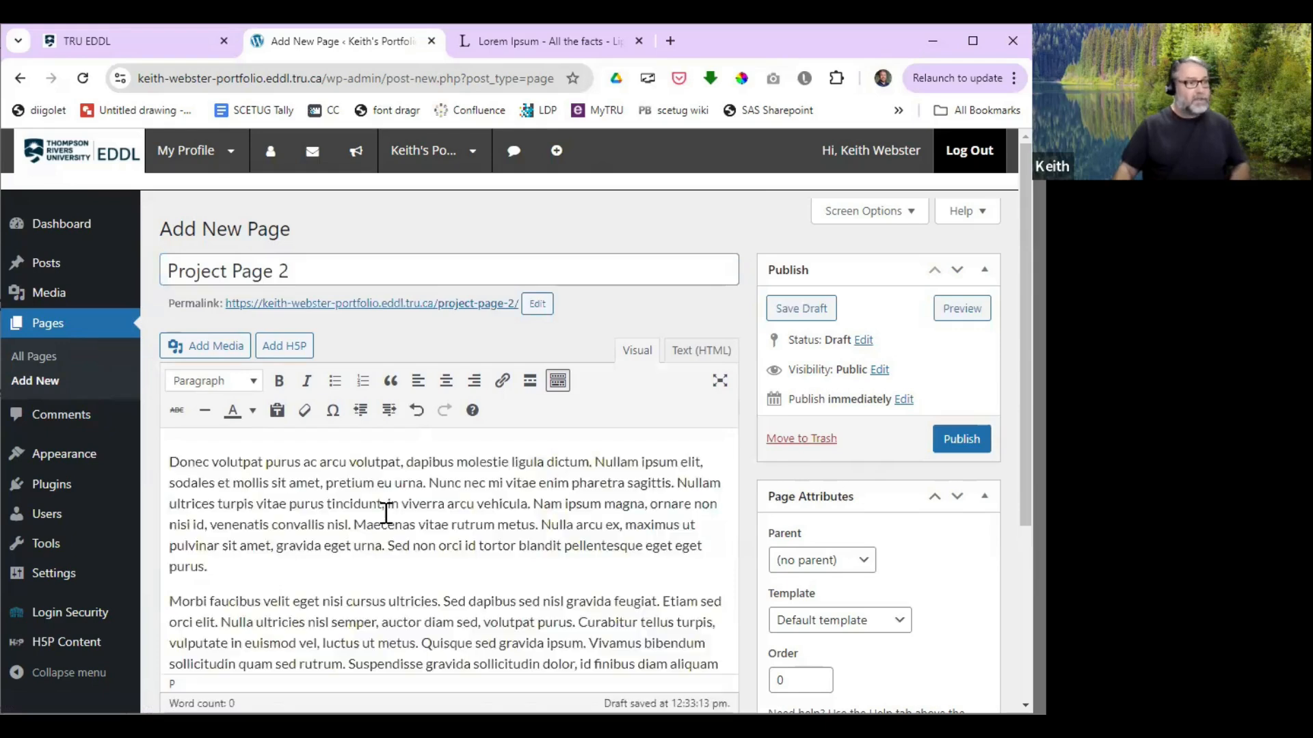
scroll(424, 478, down, 3)
scroll(547, 543, up, 3)
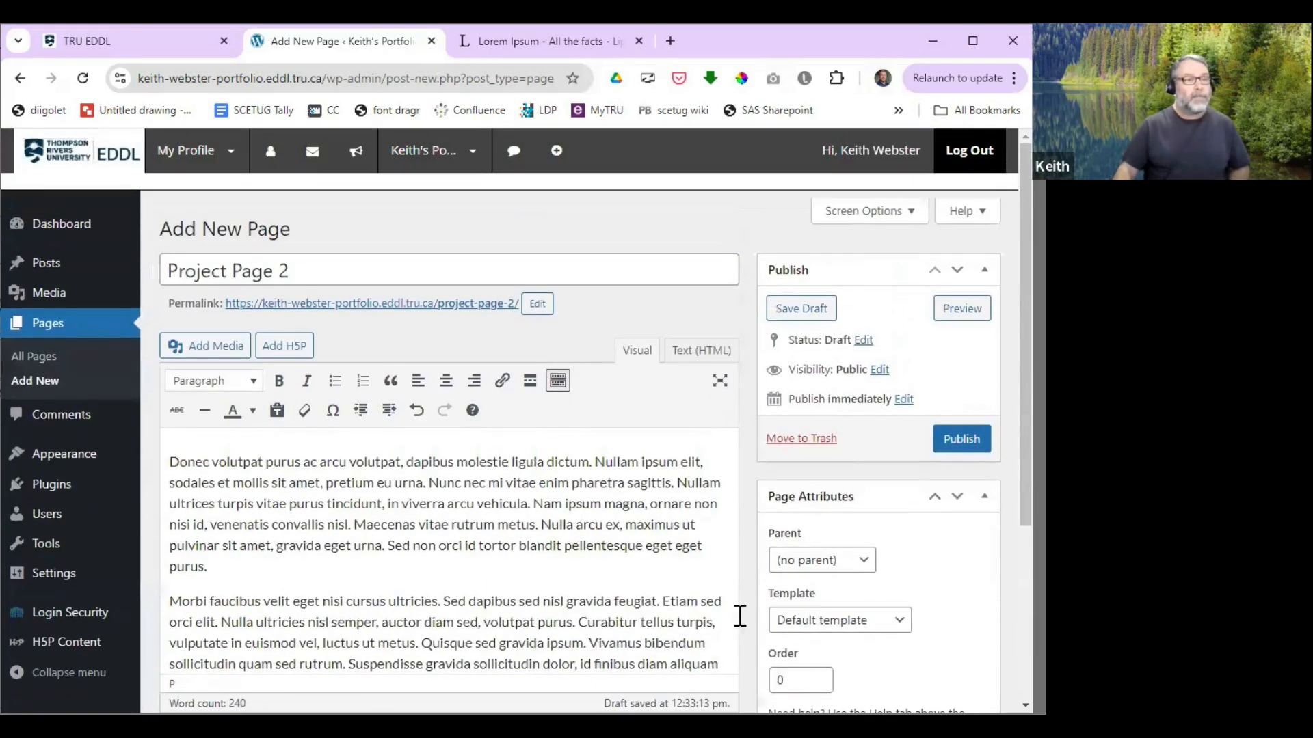
click(960, 443)
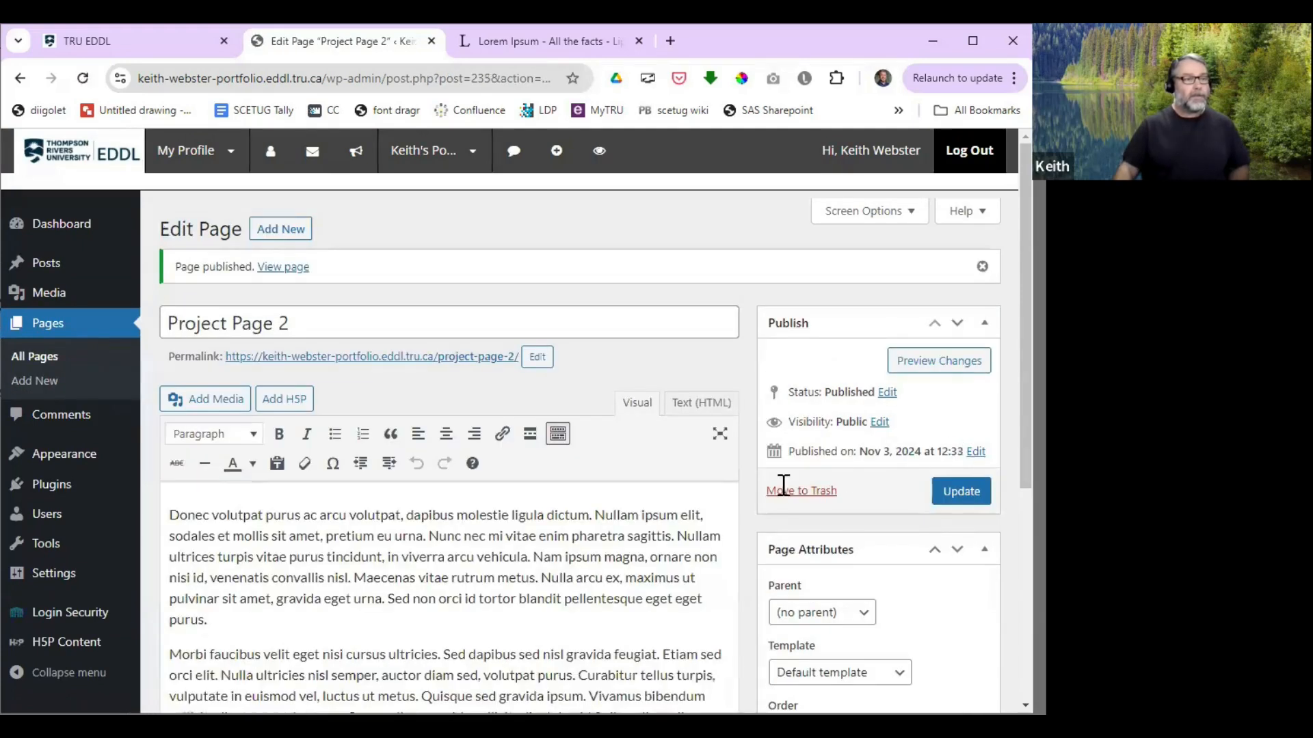
Step: Create a third new page titled "Project Page 3", paste the same Lorem Ipsum paragraphs into its body and publish it
click(36, 382)
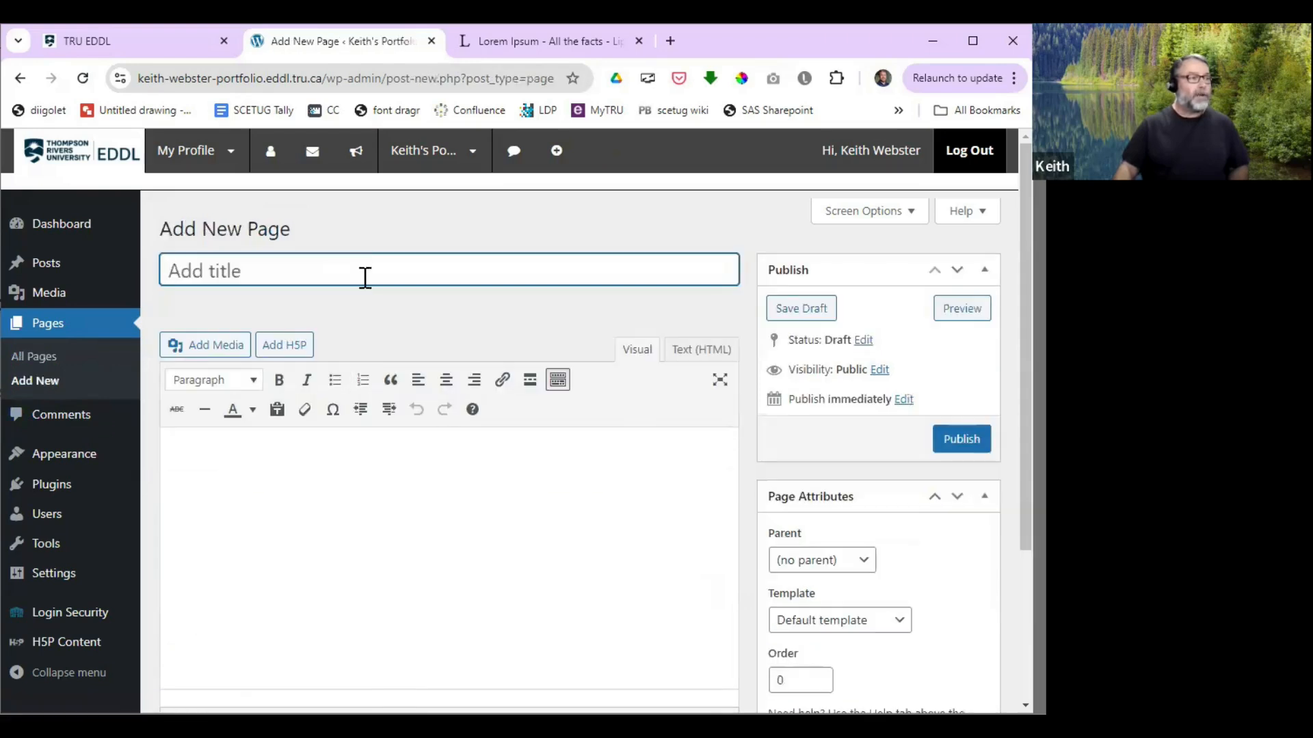
text(P)
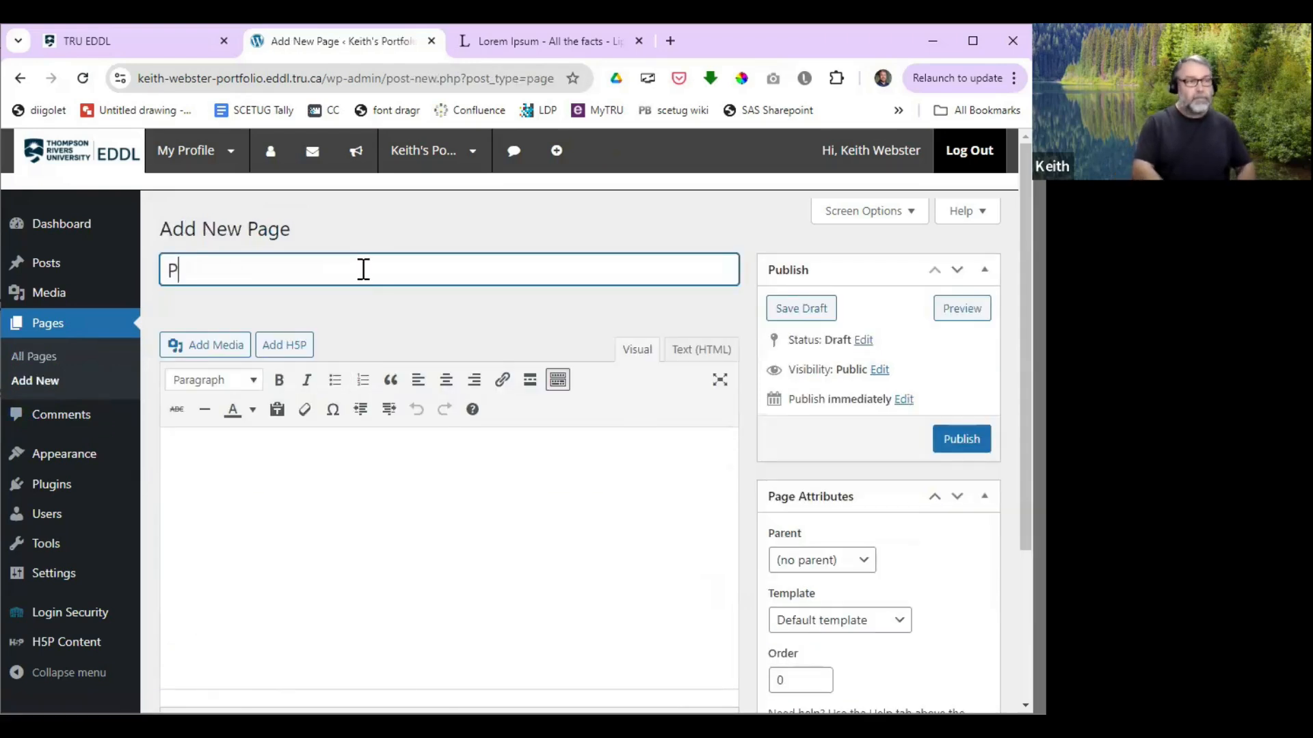
text(roject P)
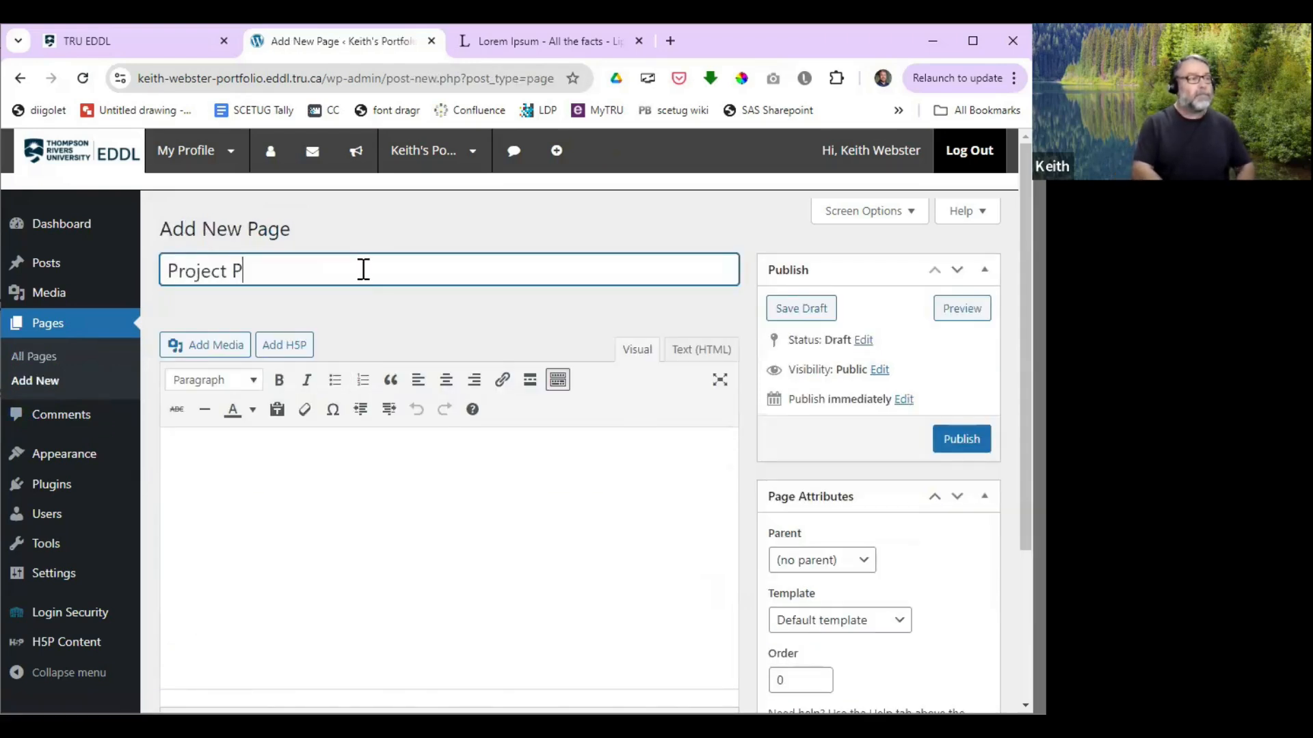
text(age 3)
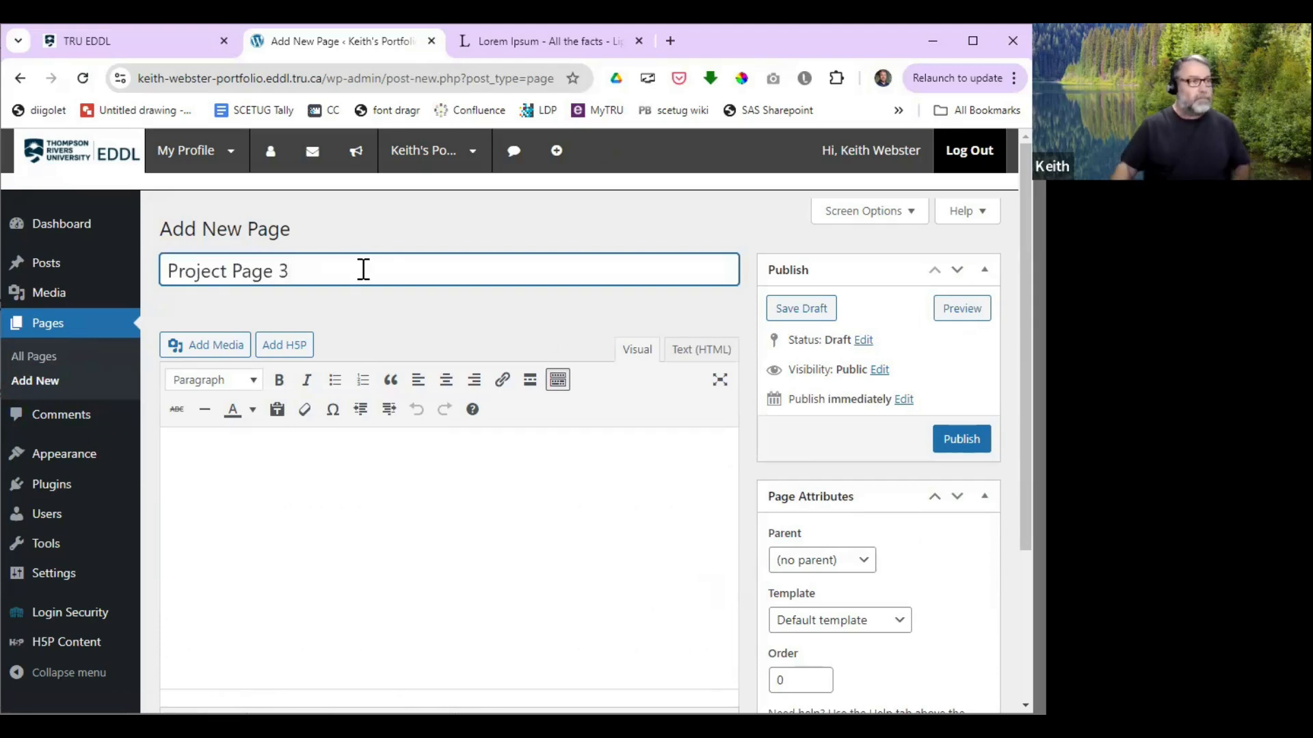
click(381, 562)
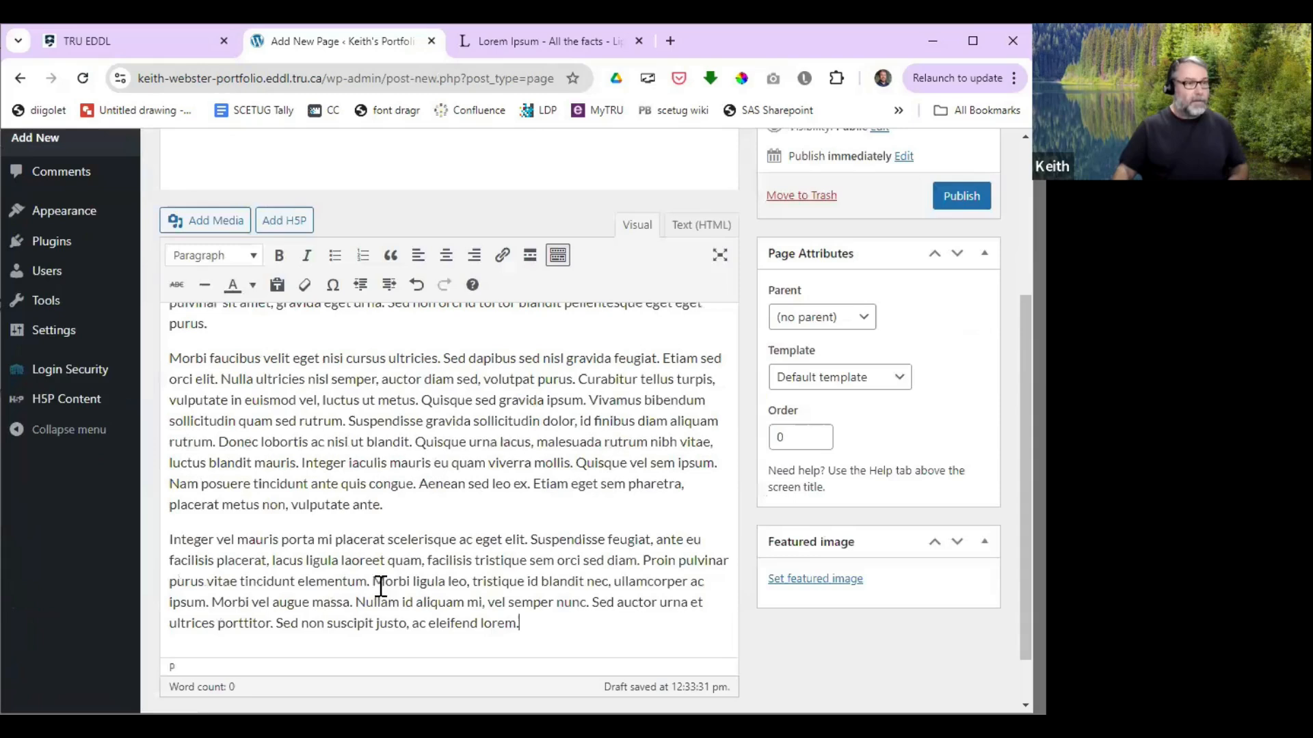
key(ctrl+v)
click(963, 204)
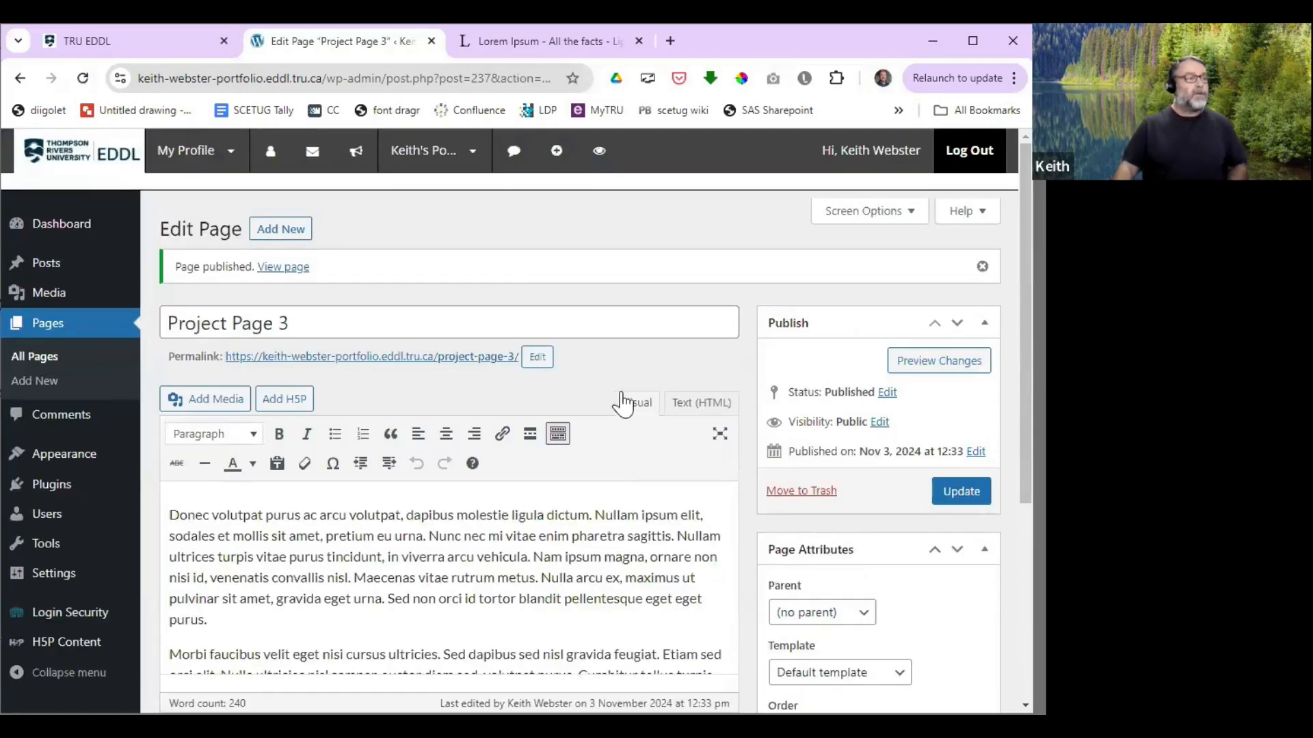
Step: View the published Project Page 3 in a separate browser tab and check the site's navigation menu for the new pages
right_click(286, 268)
click(345, 288)
click(523, 41)
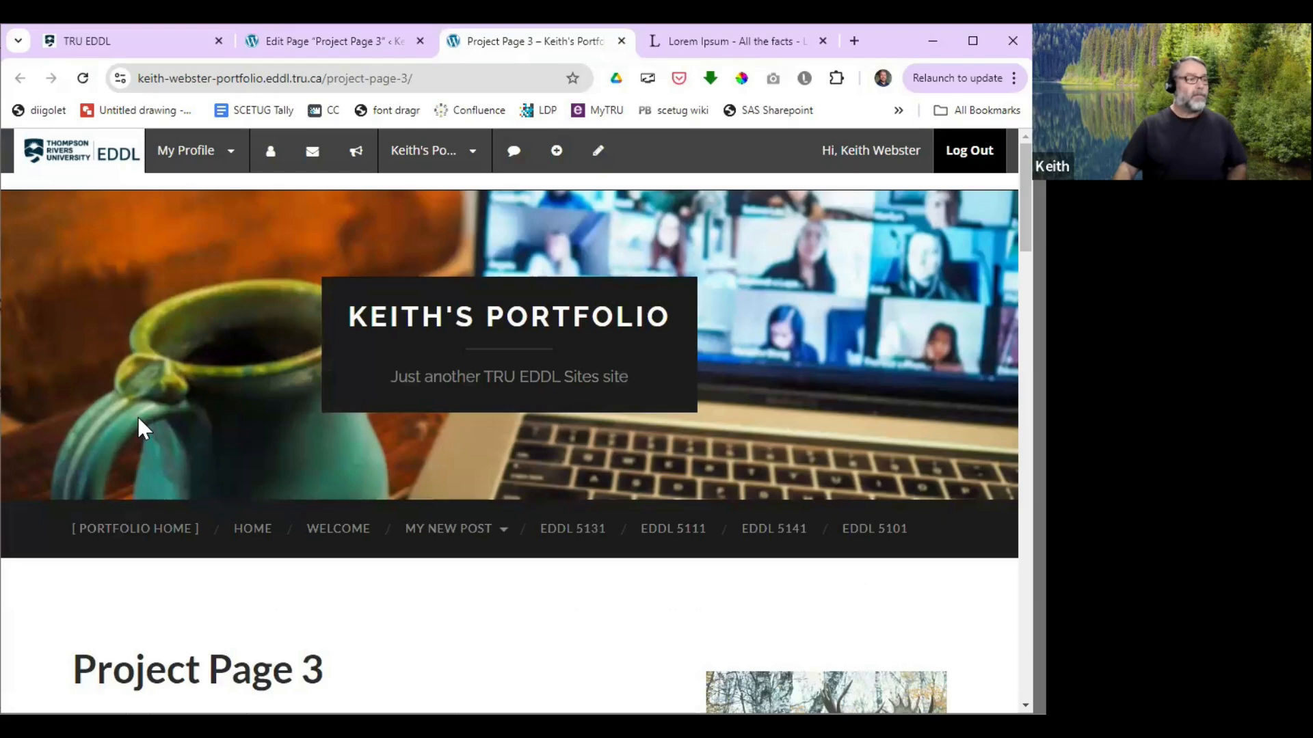
scroll(497, 482, down, 6)
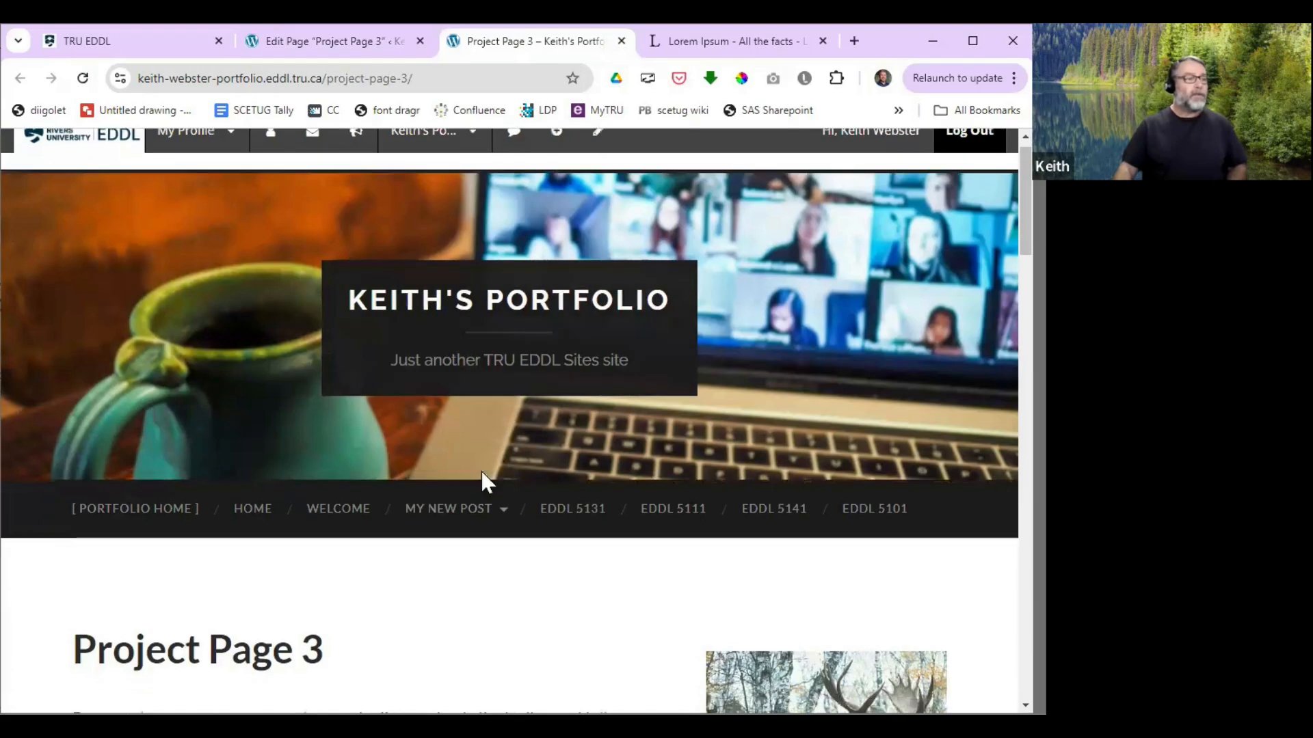
scroll(376, 467, up, 1)
scroll(374, 467, up, 3)
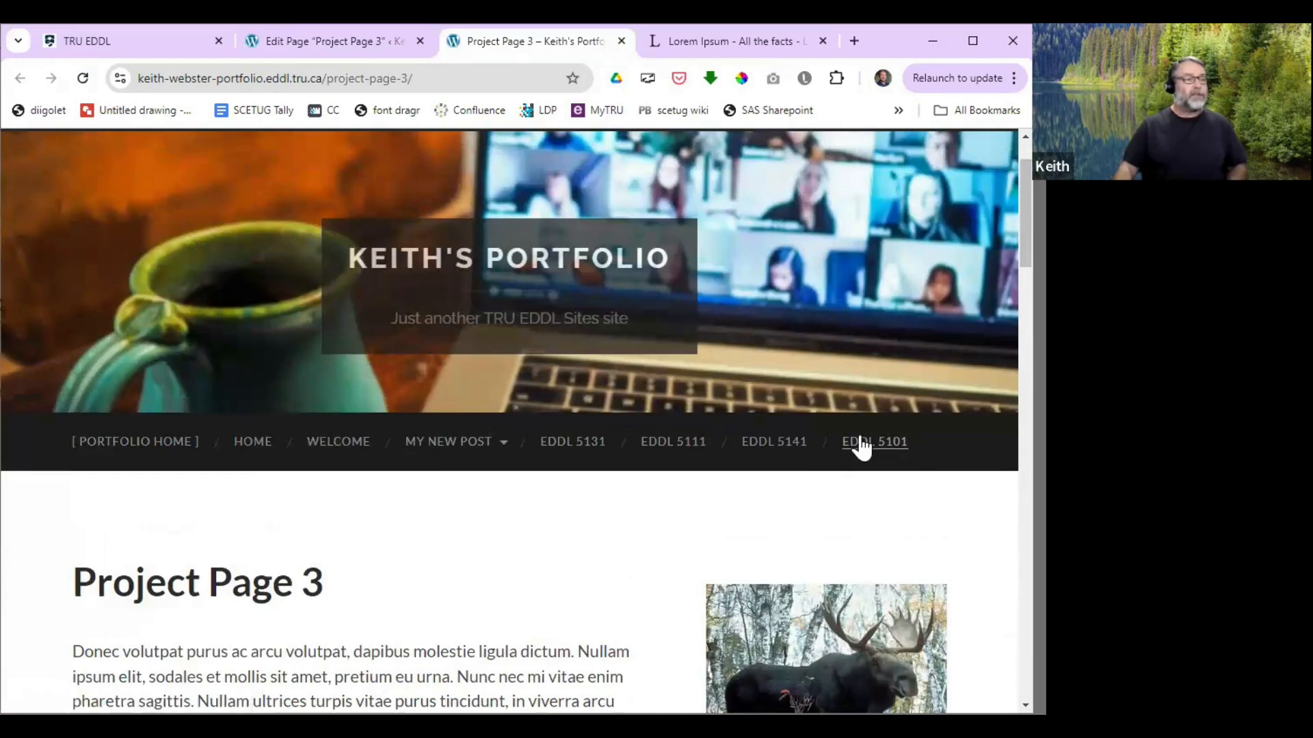
Step: Return to the site admin, open the menu editor and check the available menus and which one is assigned to the theme location
click(350, 43)
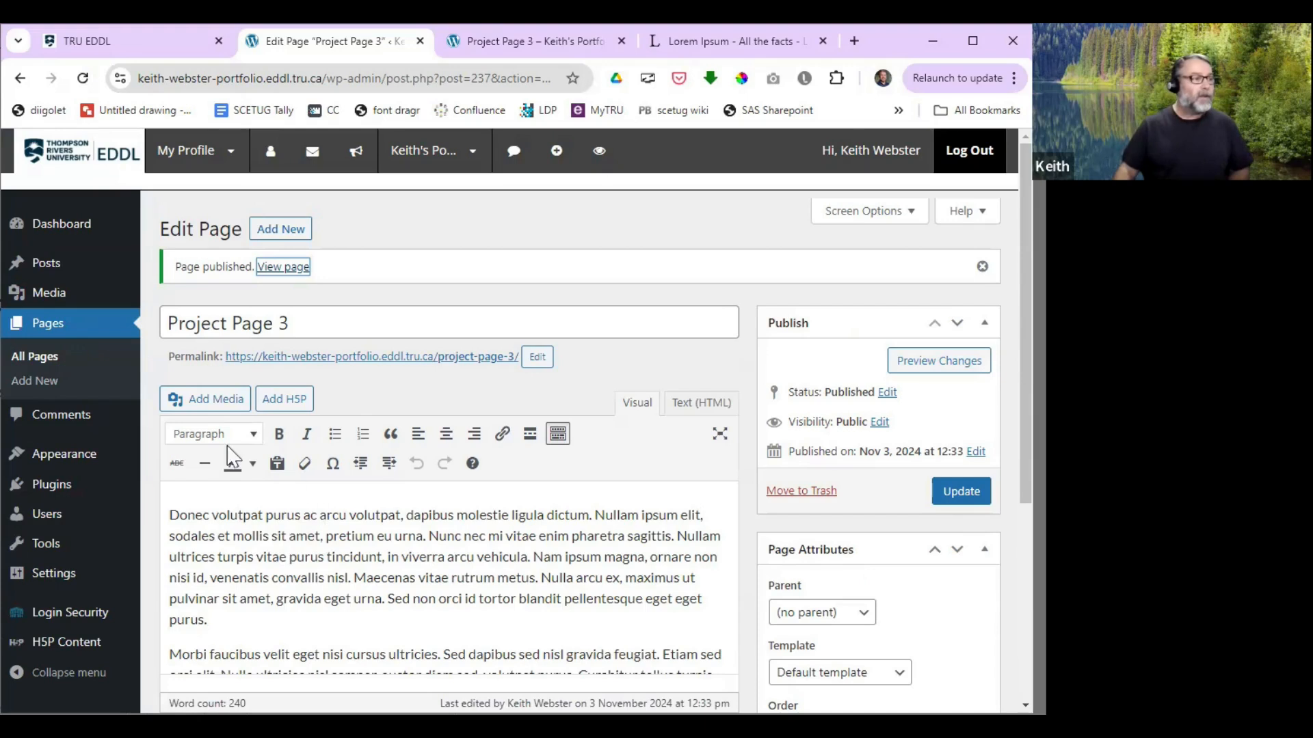
mouse_move(52, 456)
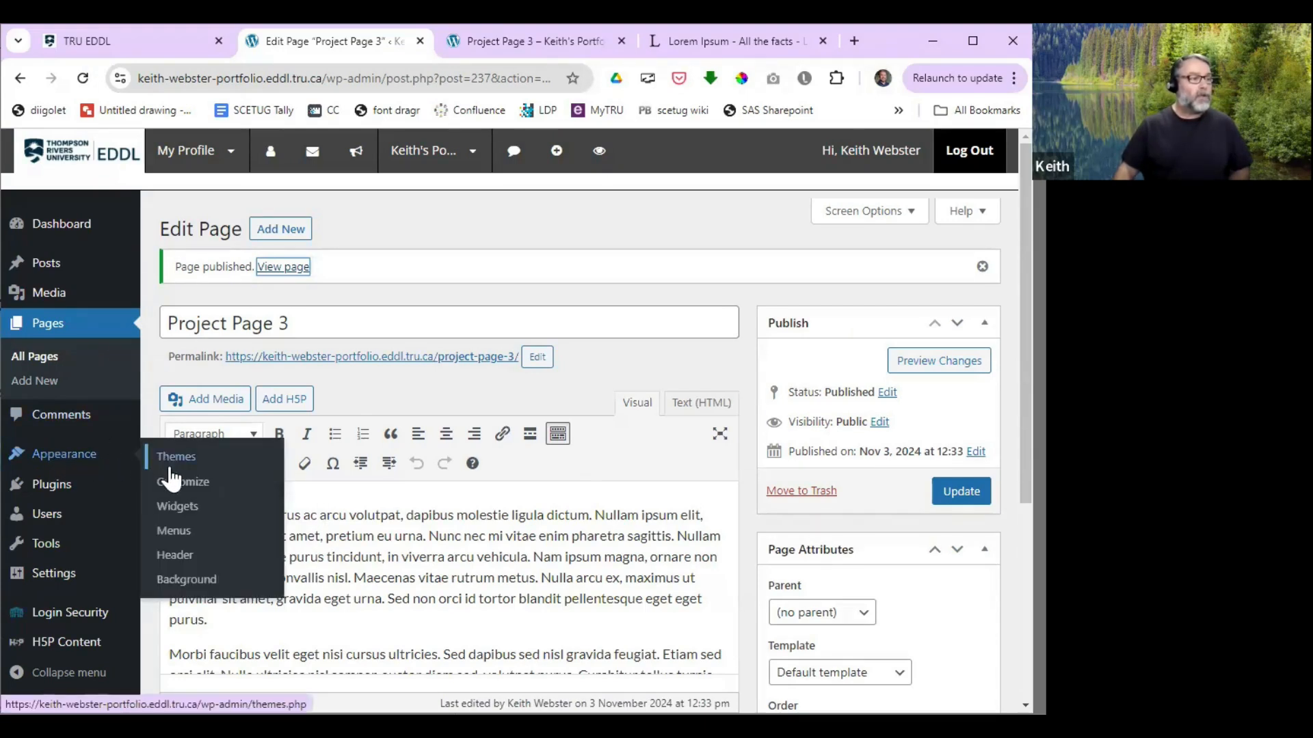
click(176, 533)
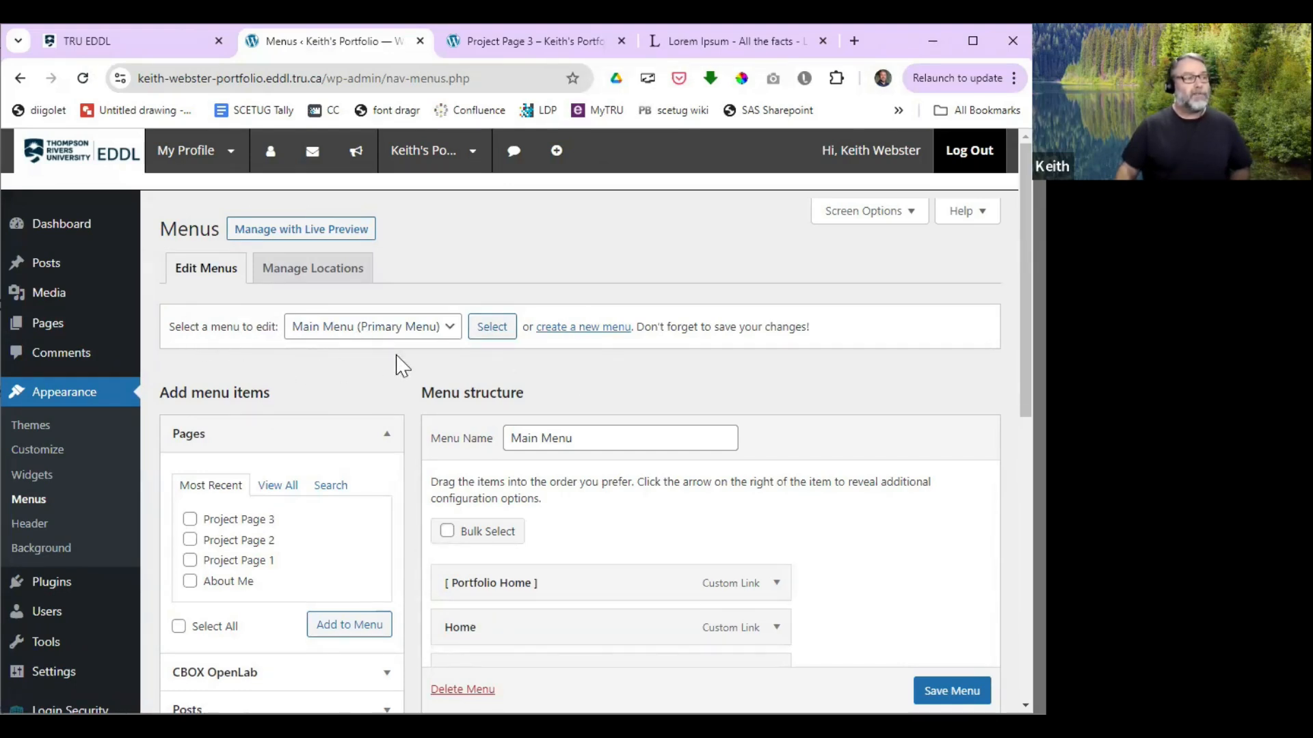
click(451, 335)
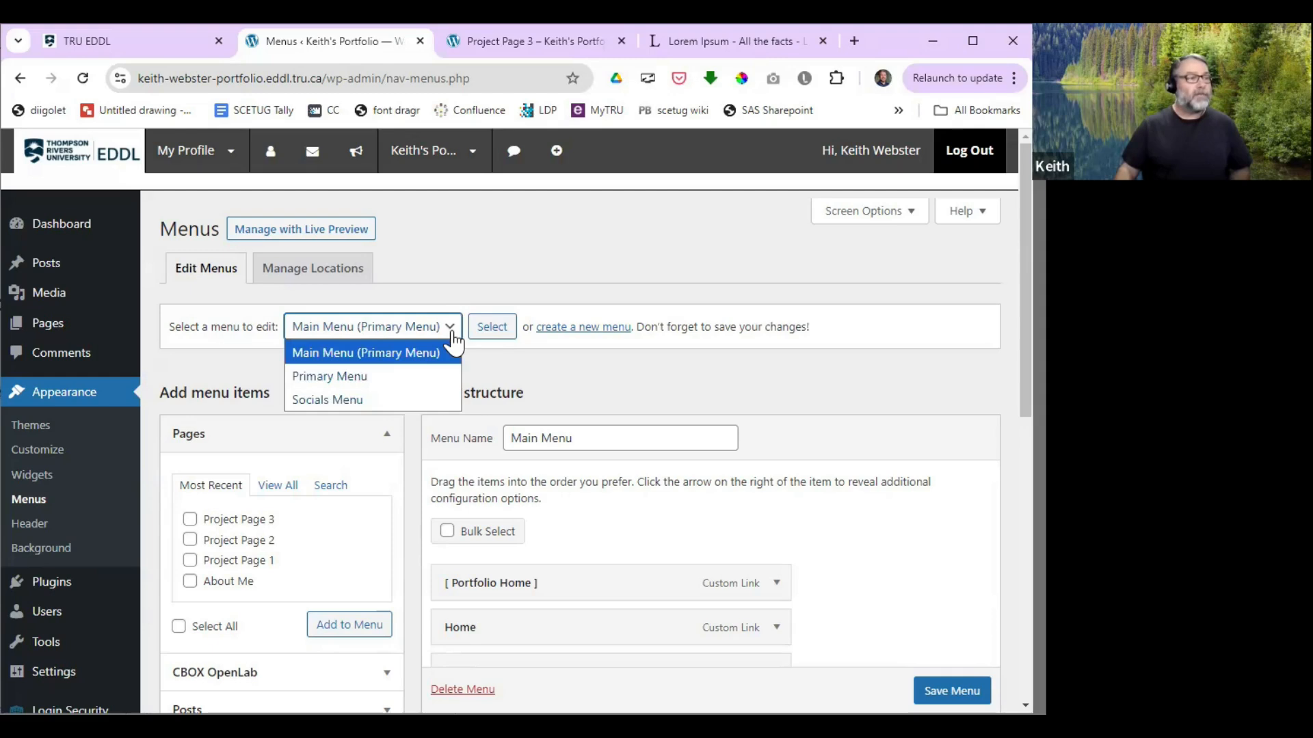
click(311, 287)
click(314, 278)
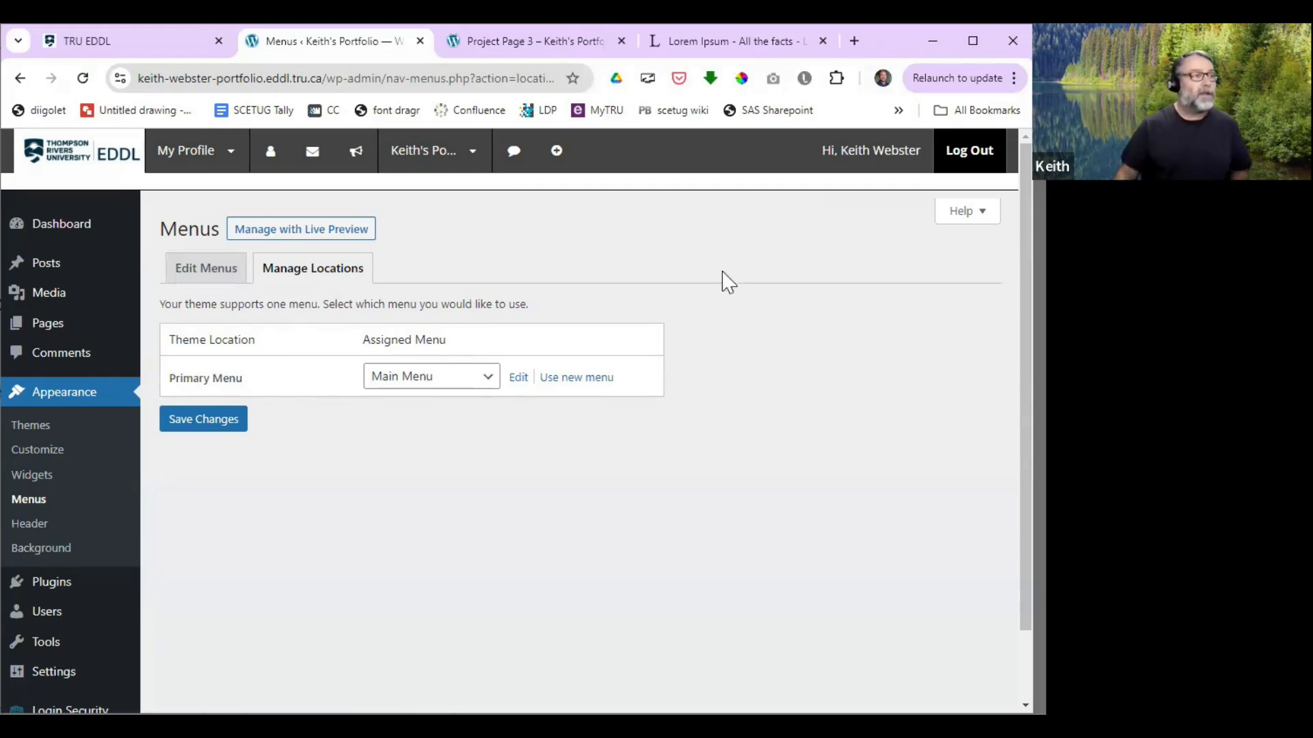
click(214, 275)
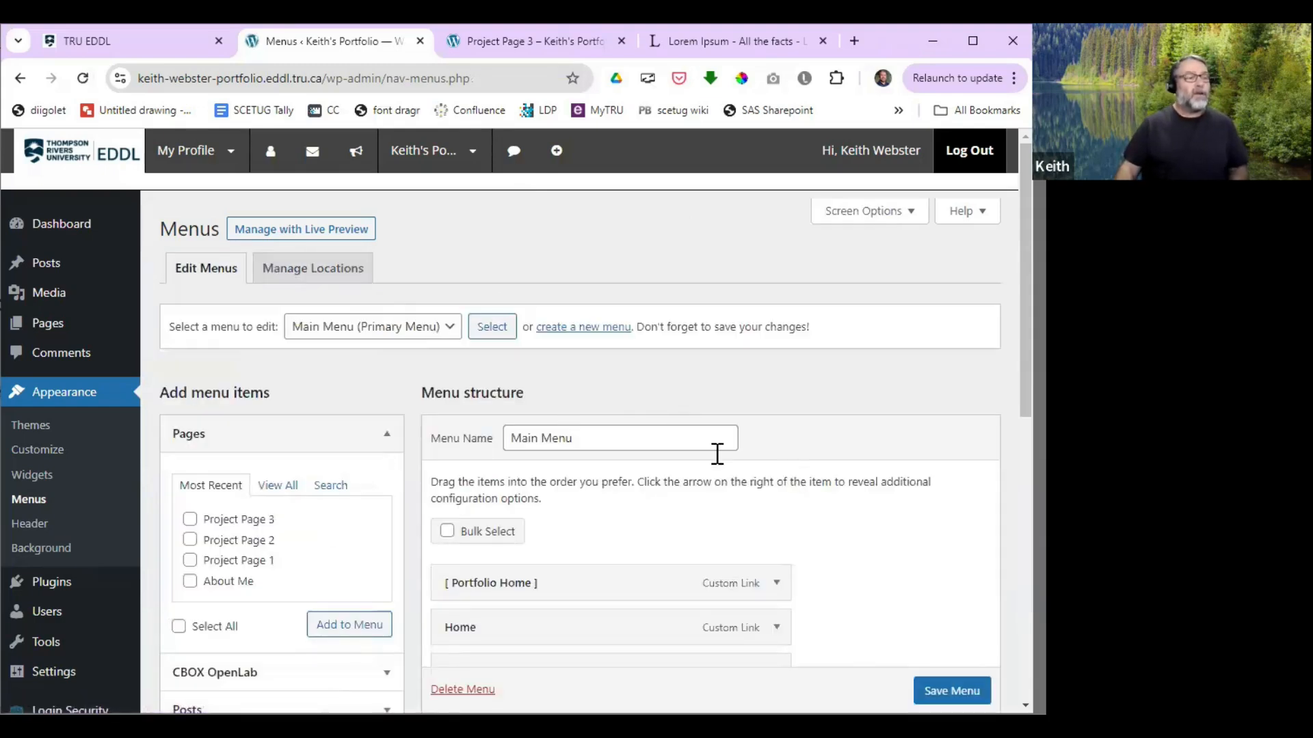
Step: Review the current items and sub-items in the Main Menu structure
scroll(711, 455, down, 5)
scroll(703, 445, up, 4)
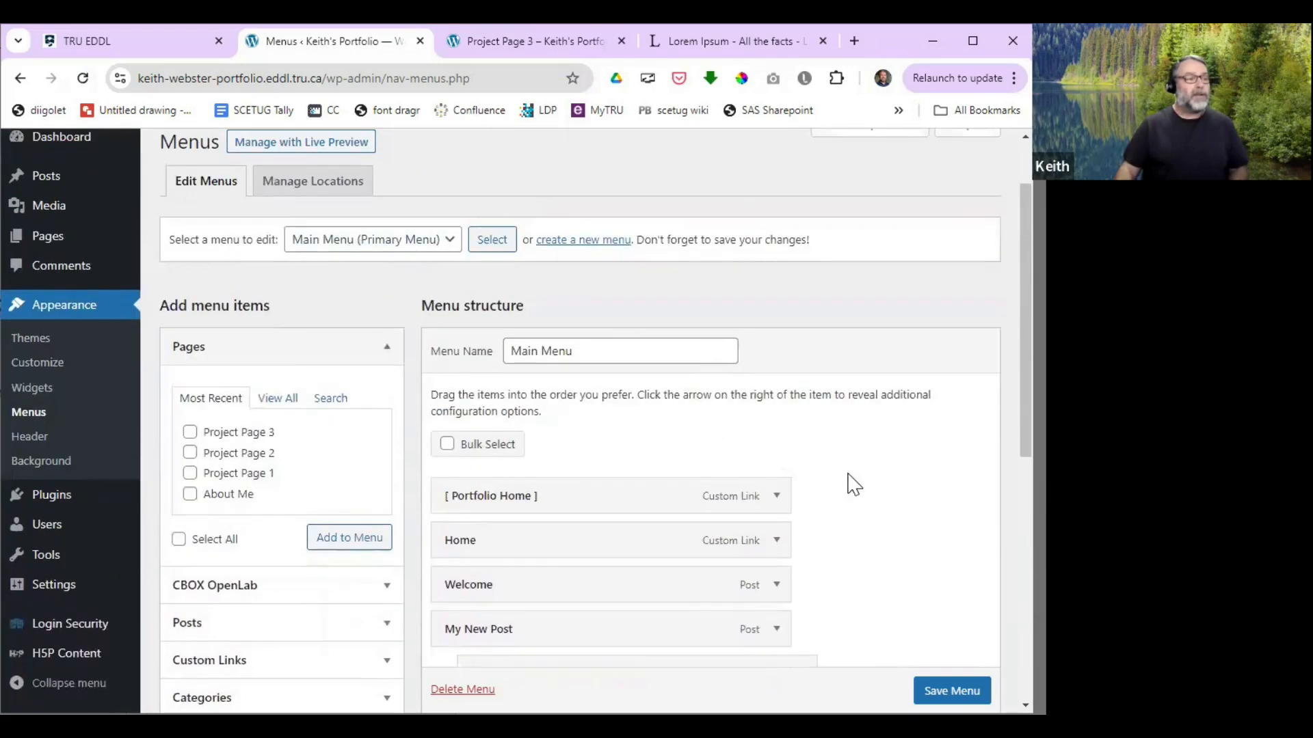
scroll(853, 484, down, 2)
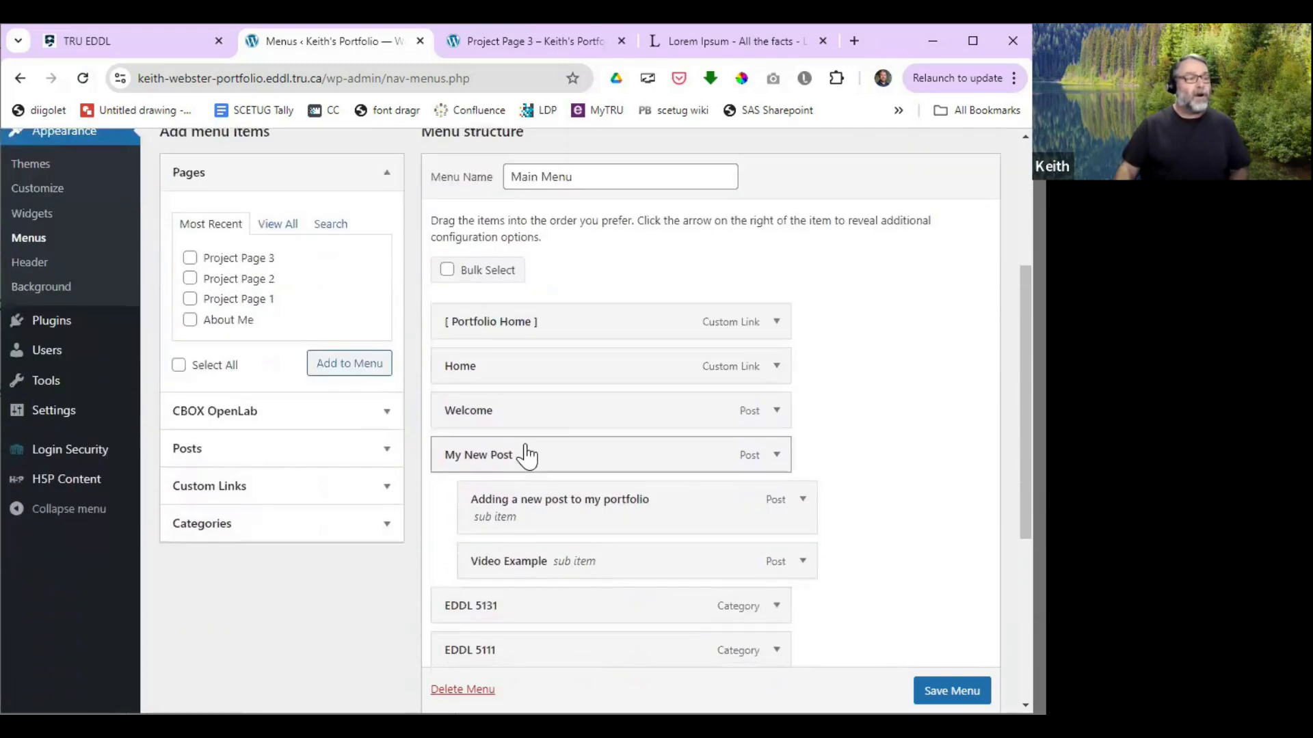
scroll(514, 456, down, 3)
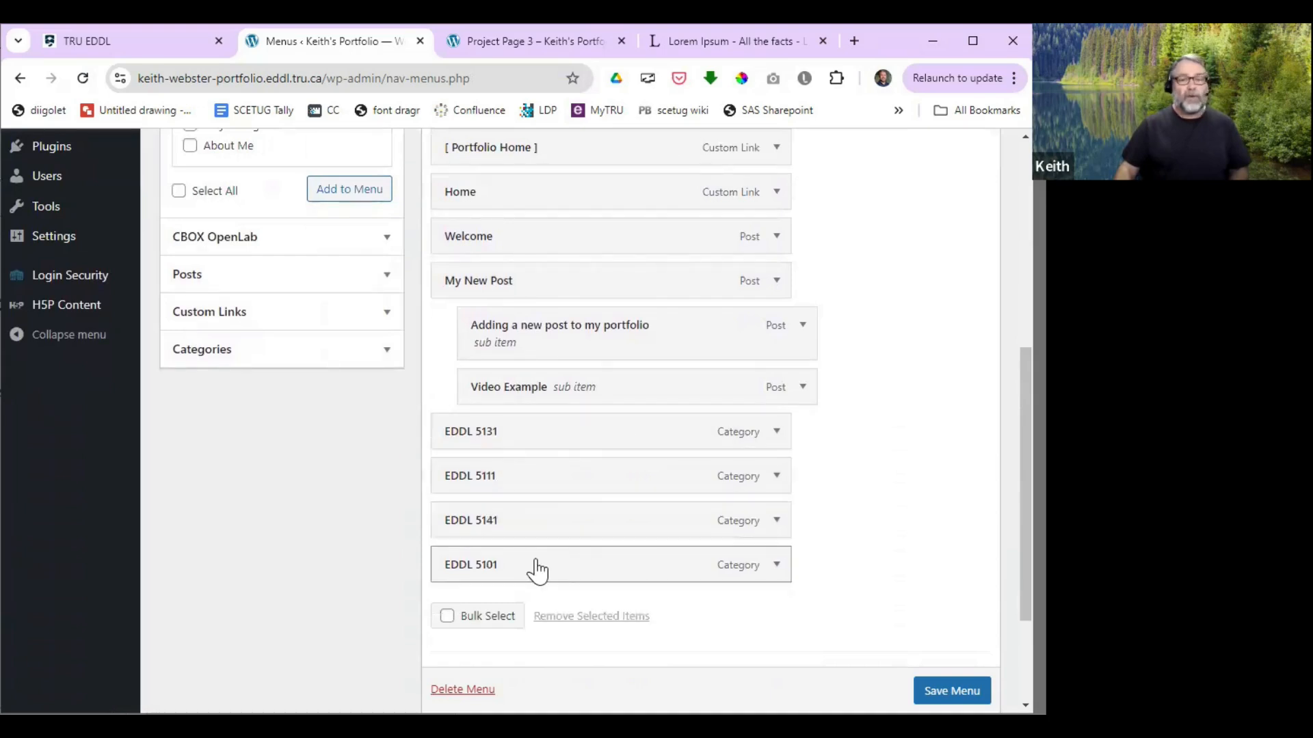
scroll(937, 536, up, 3)
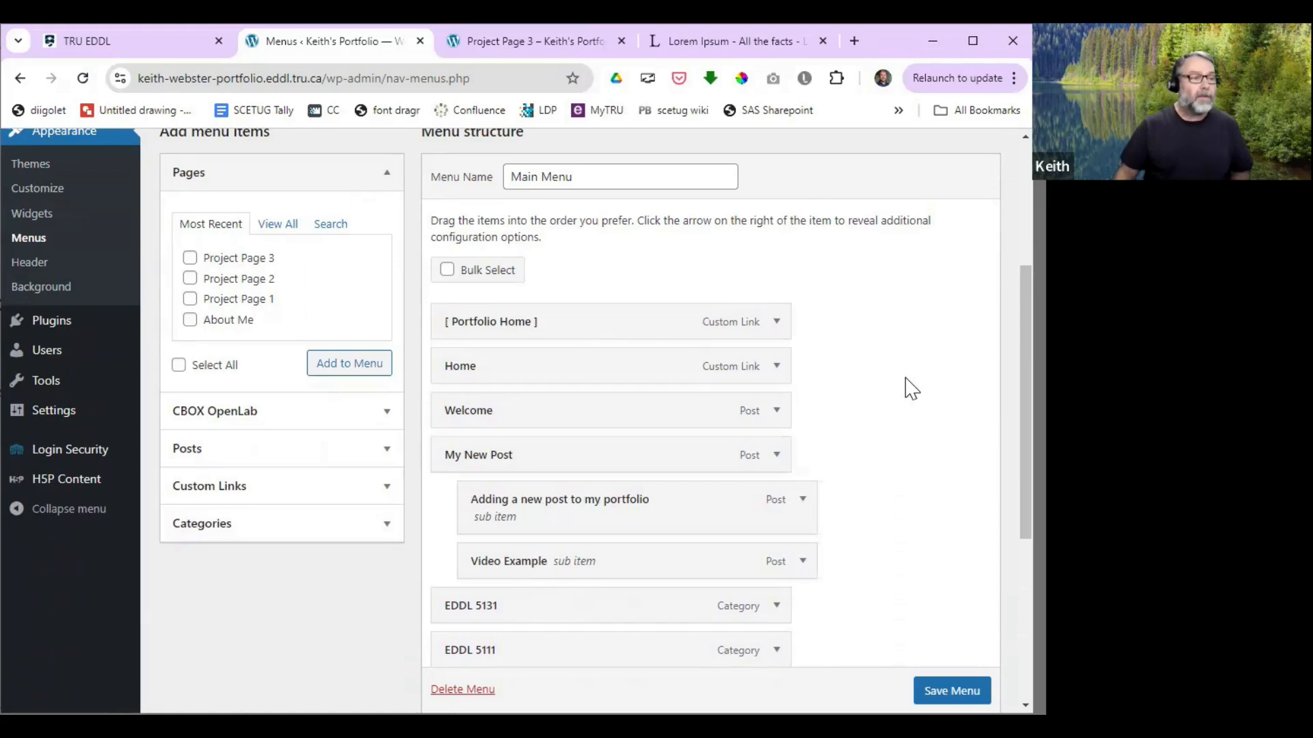
scroll(910, 388, down, 3)
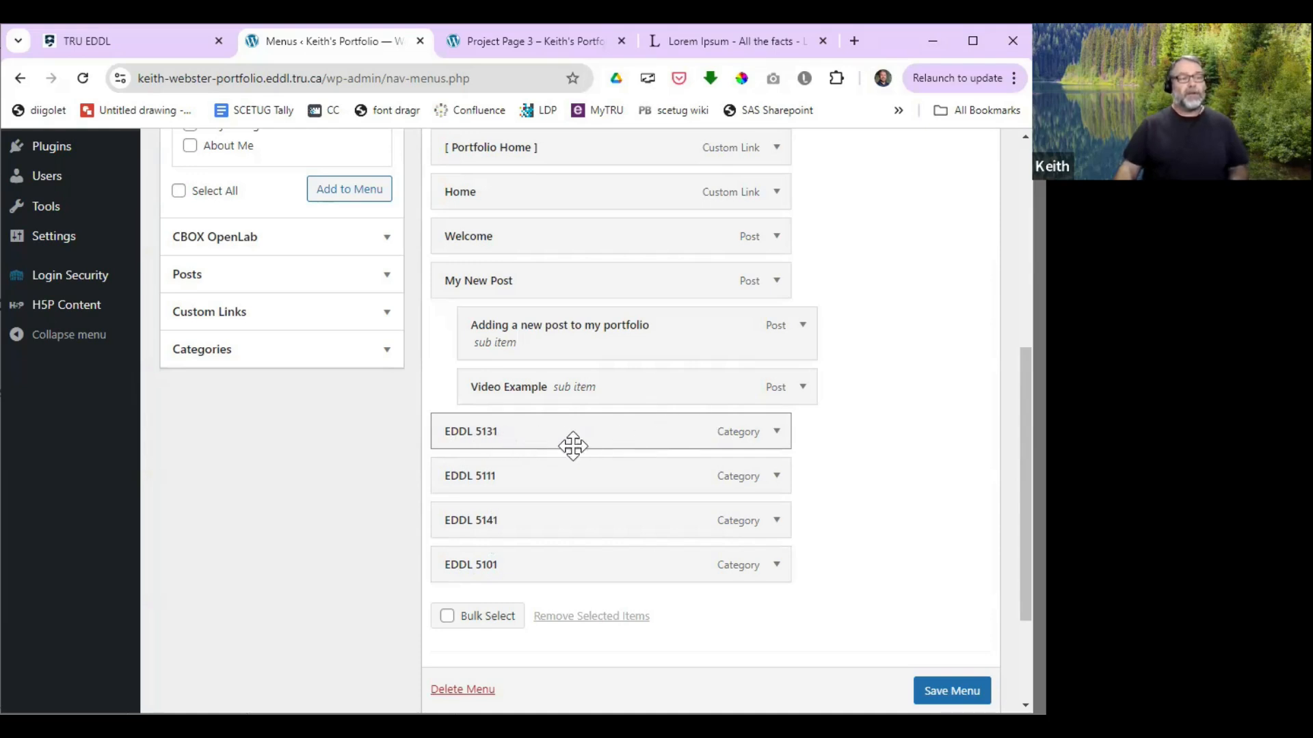
Step: Add Project Page 1, Project Page 2 and Project Page 3 to the Main Menu
scroll(912, 469, up, 4)
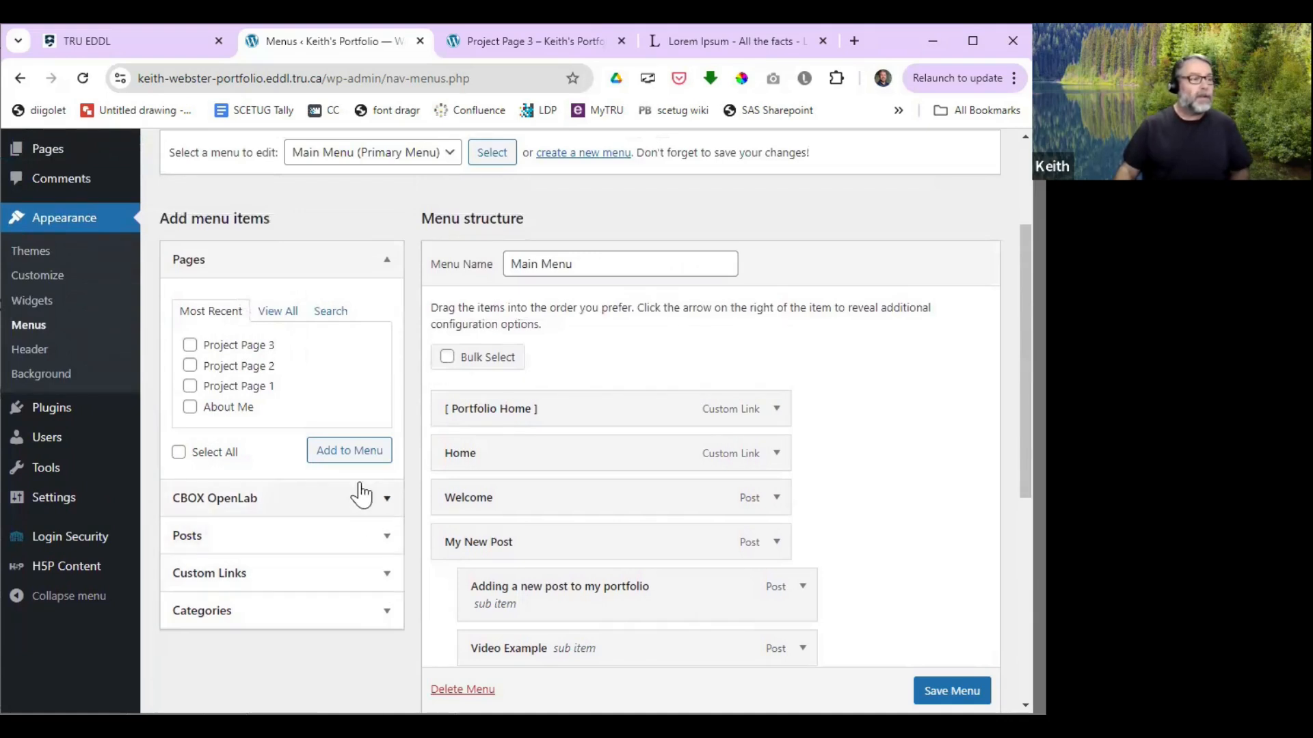
click(190, 387)
click(190, 366)
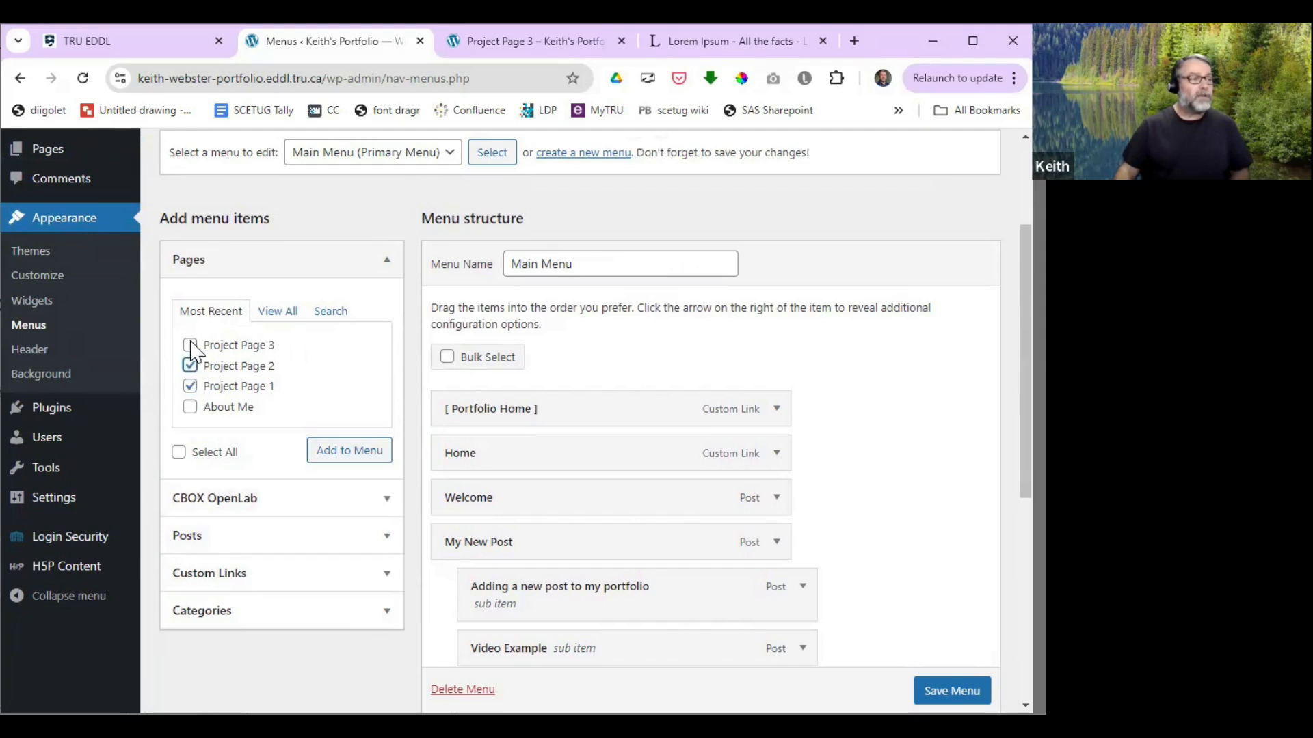
click(191, 346)
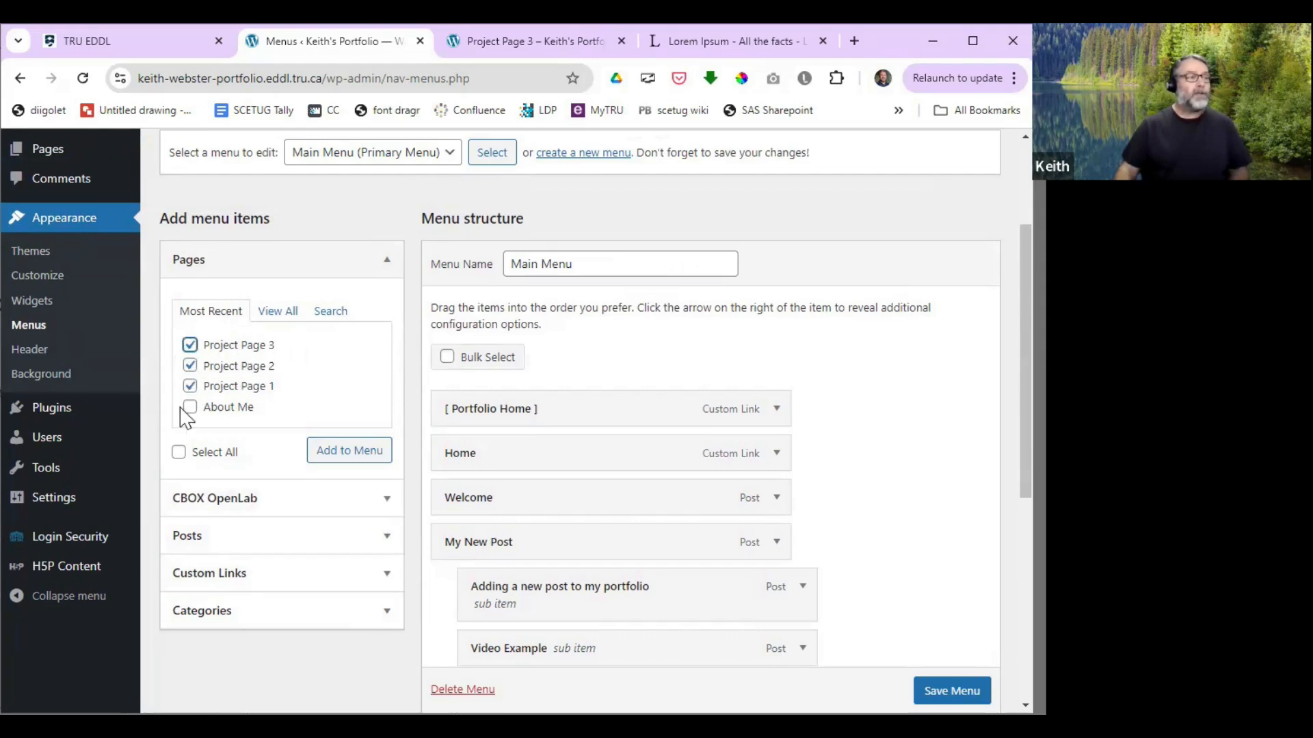
click(342, 453)
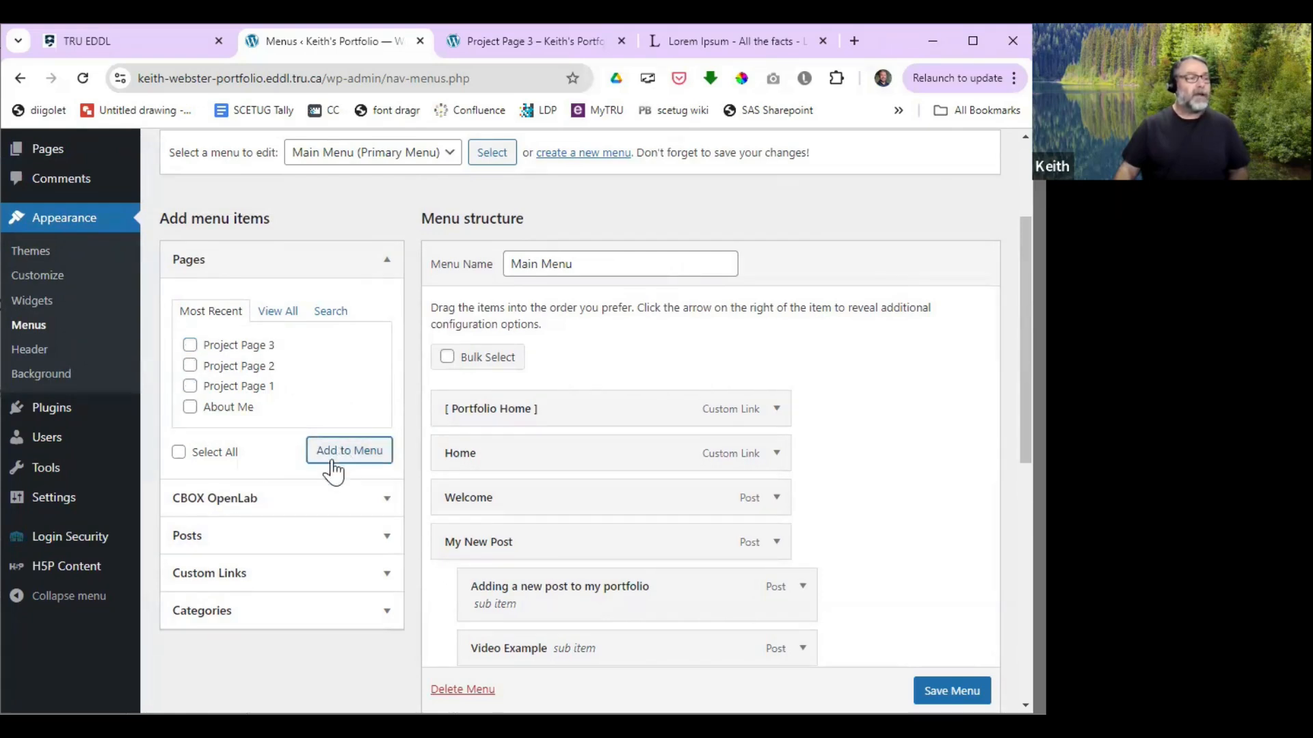
Step: Arrange the new items in the order Project Page 1, 2, 3, save the menu and check it on the reloaded live page
scroll(859, 476, down, 6)
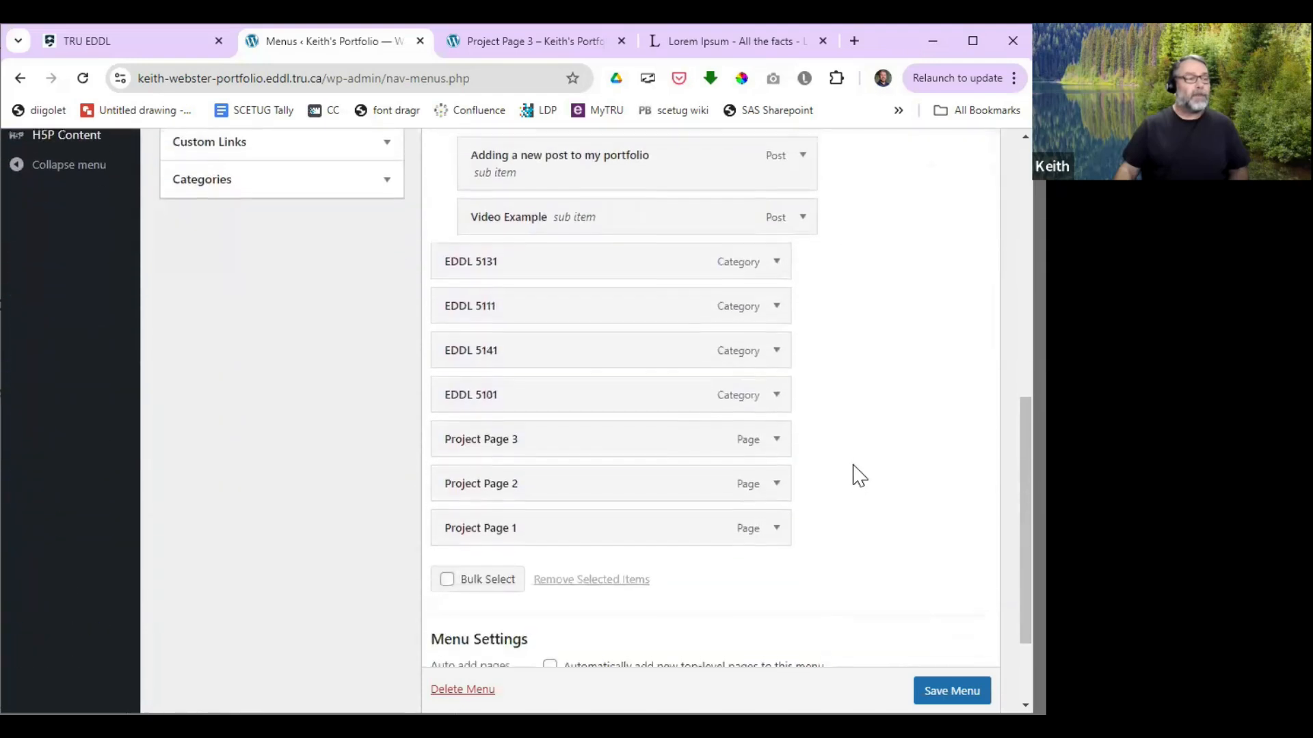
drag(486, 532, 482, 444)
mouse_move(490, 506)
mouse_down()
mouse_move(488, 487)
mouse_move(472, 487)
mouse_move(487, 492)
mouse_up()
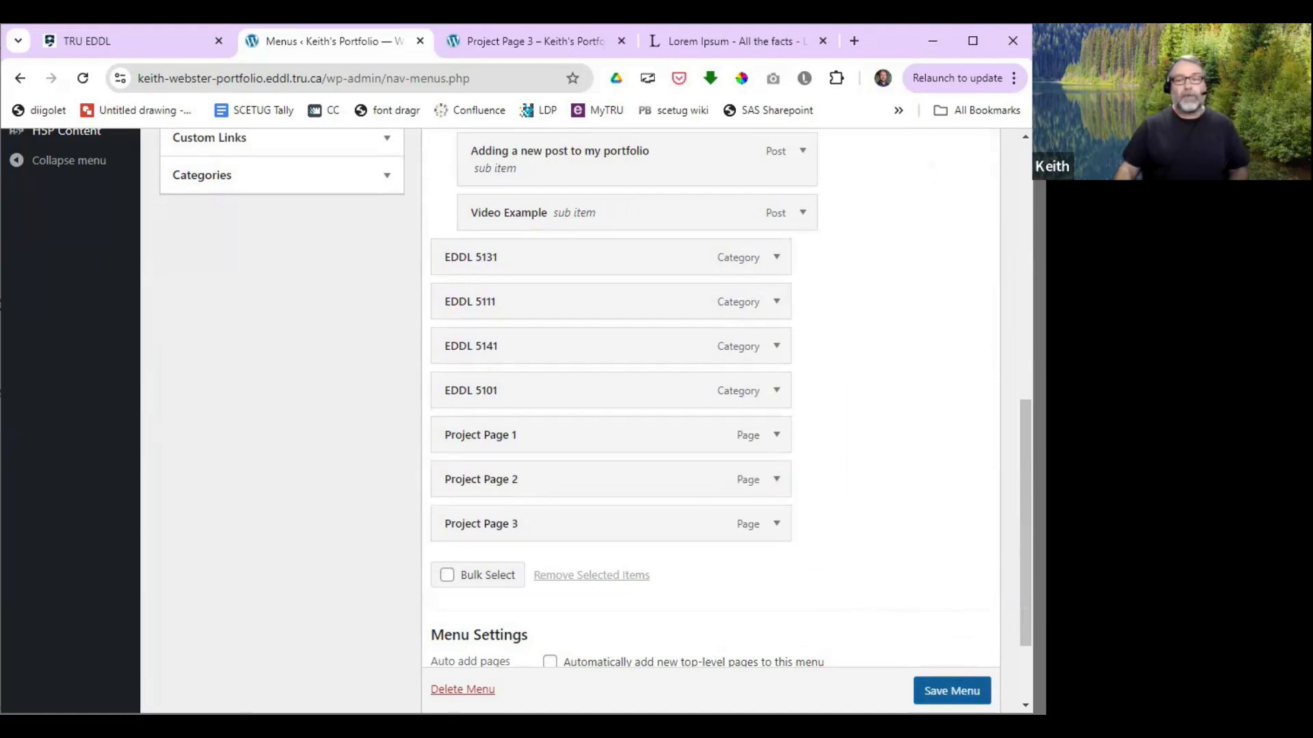
click(951, 691)
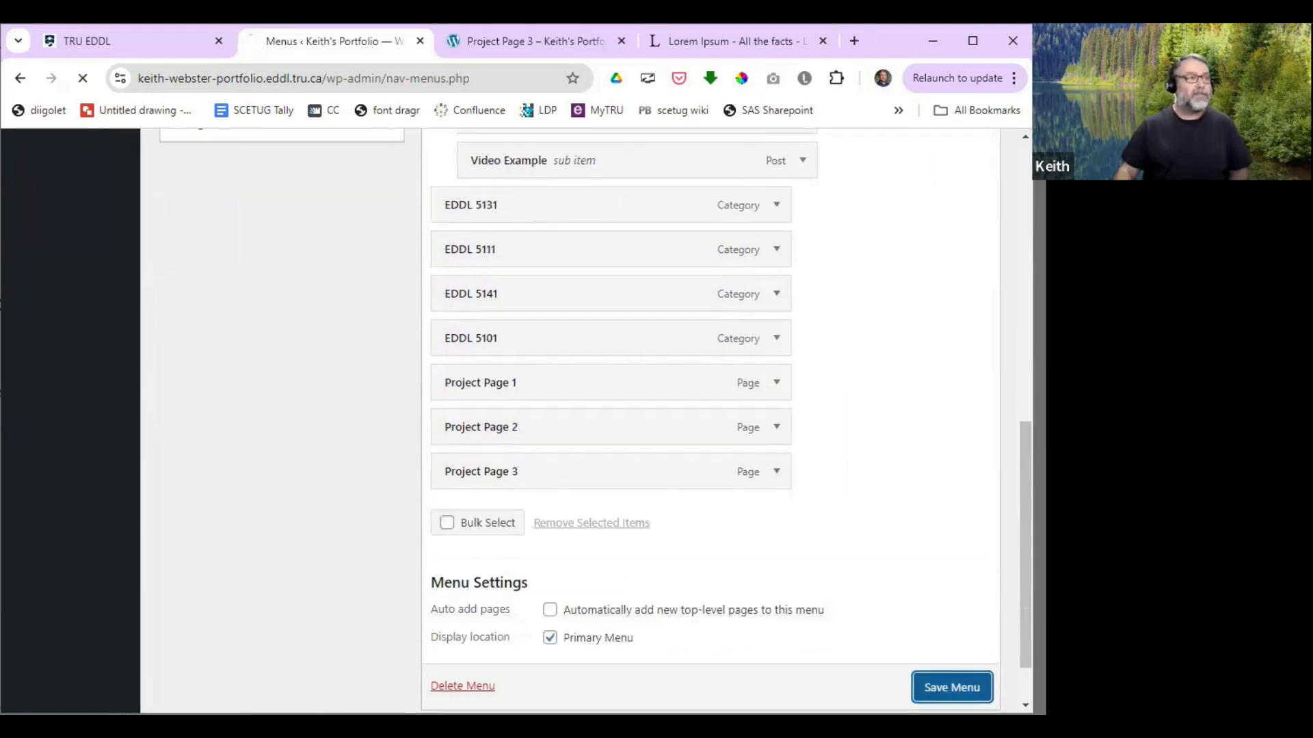
click(519, 46)
click(83, 78)
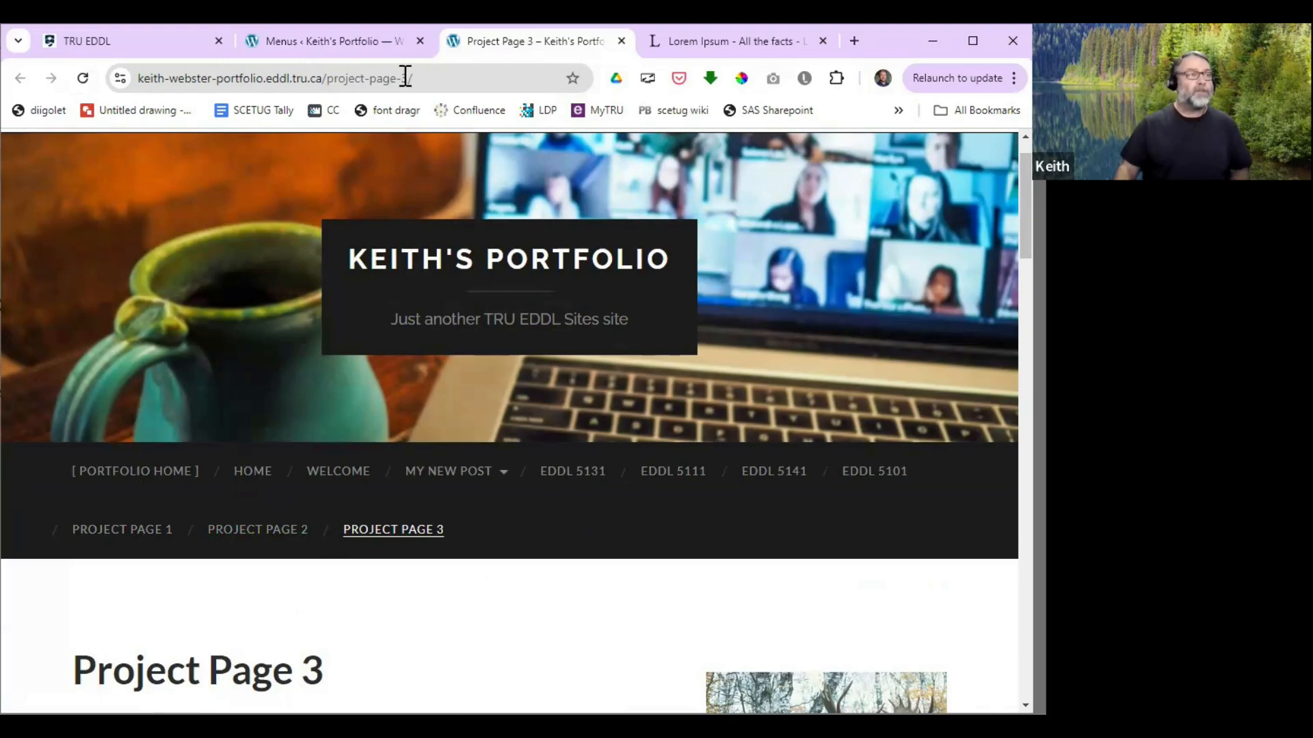
Step: Nest Project Page 2 and Project Page 3 as sub-items under Project Page 1 in the Main Menu and save it
click(335, 42)
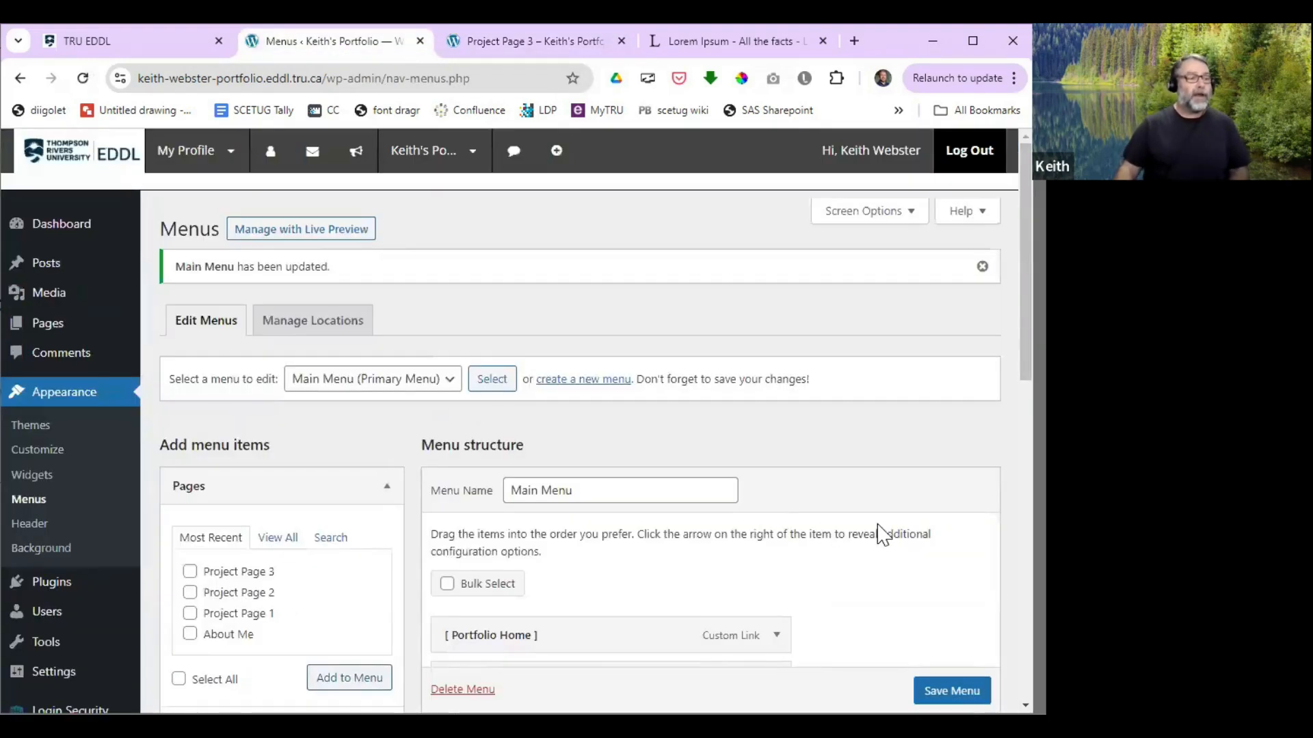
scroll(882, 533, down, 10)
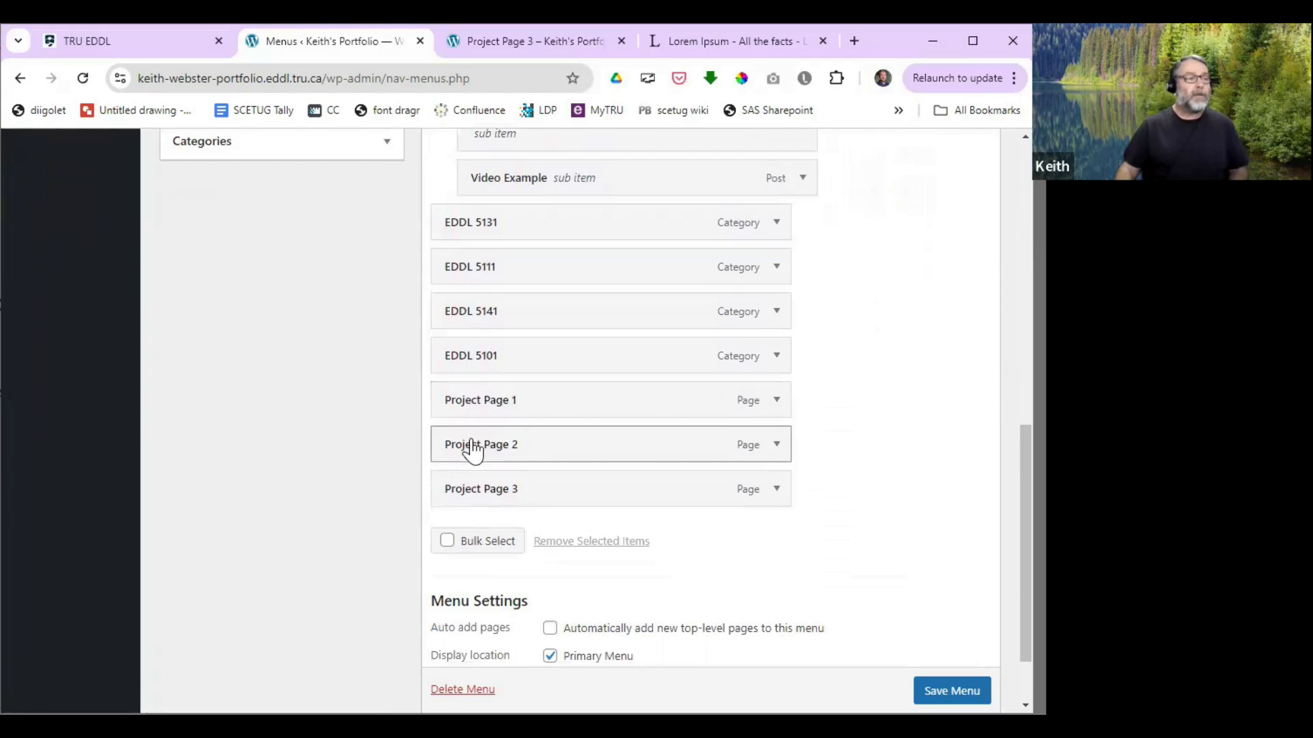
drag(471, 451, 564, 508)
click(930, 689)
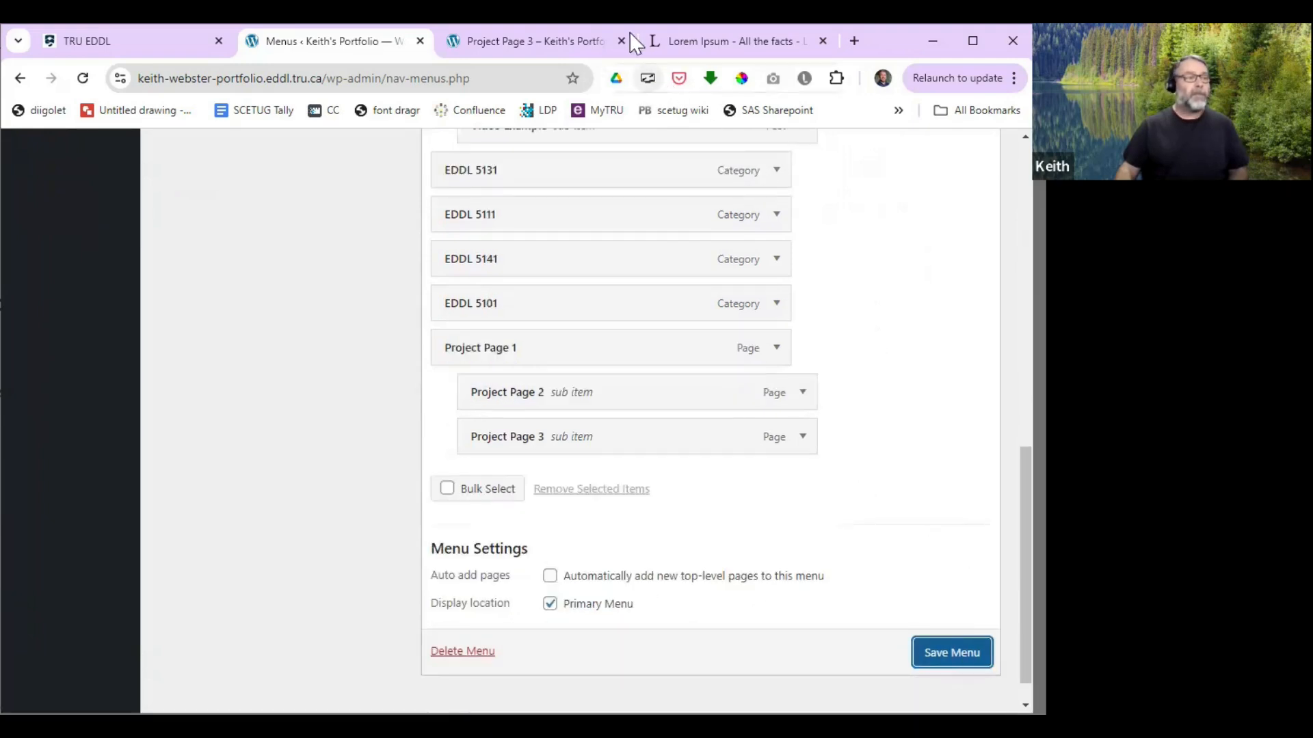
Step: Check the nested pages on the reloaded live site, and save the Main Menu again in the menu editor
click(518, 41)
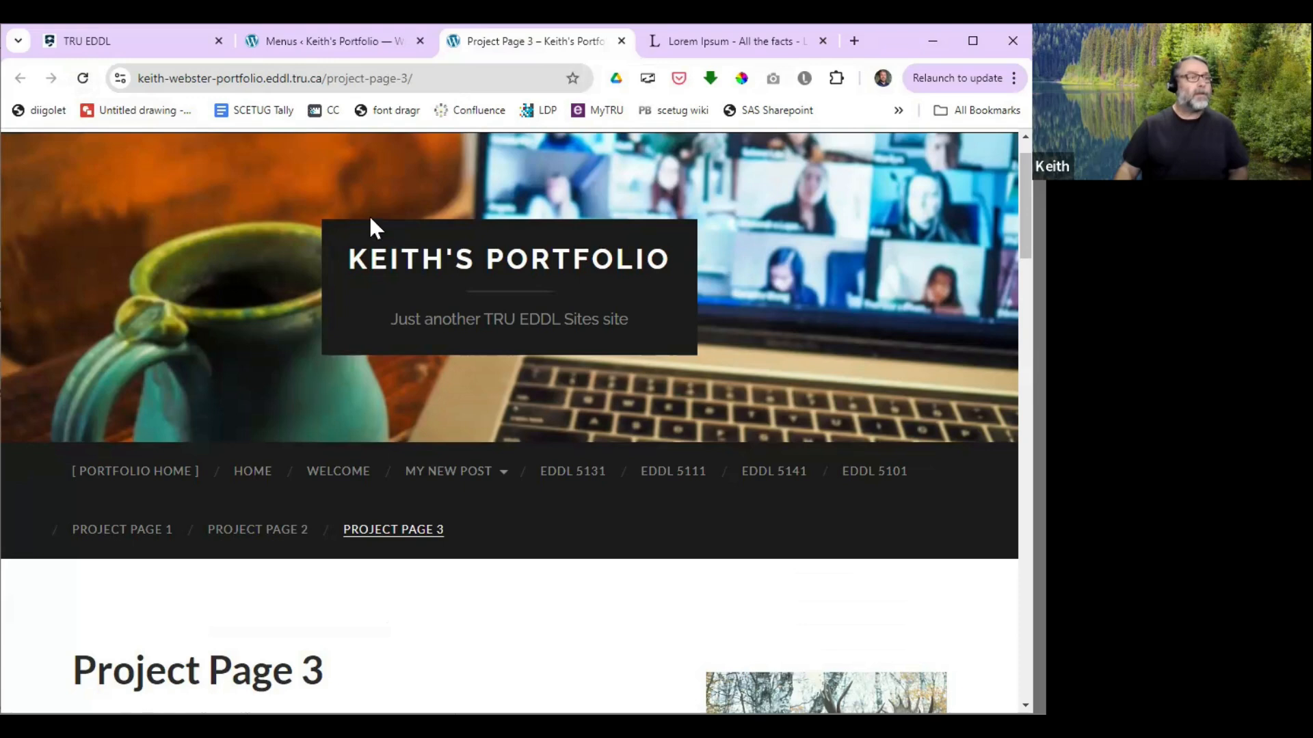
click(82, 78)
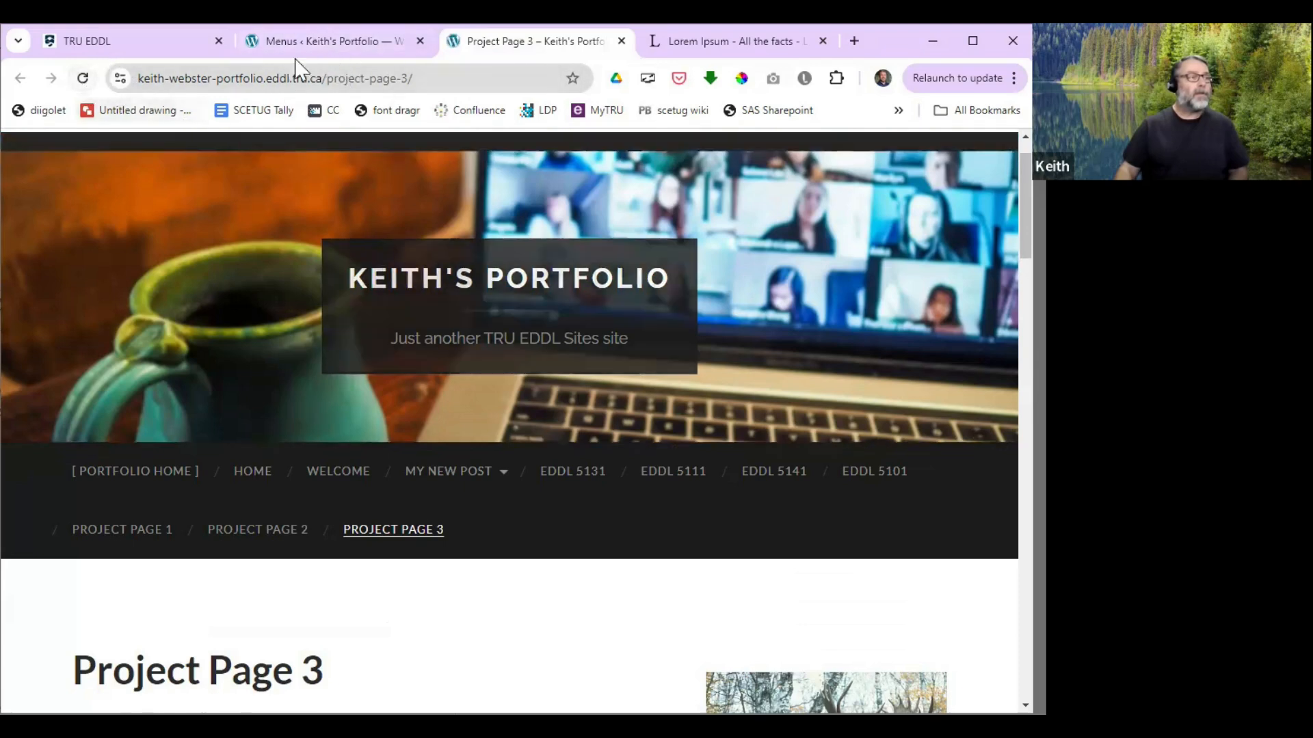
click(358, 49)
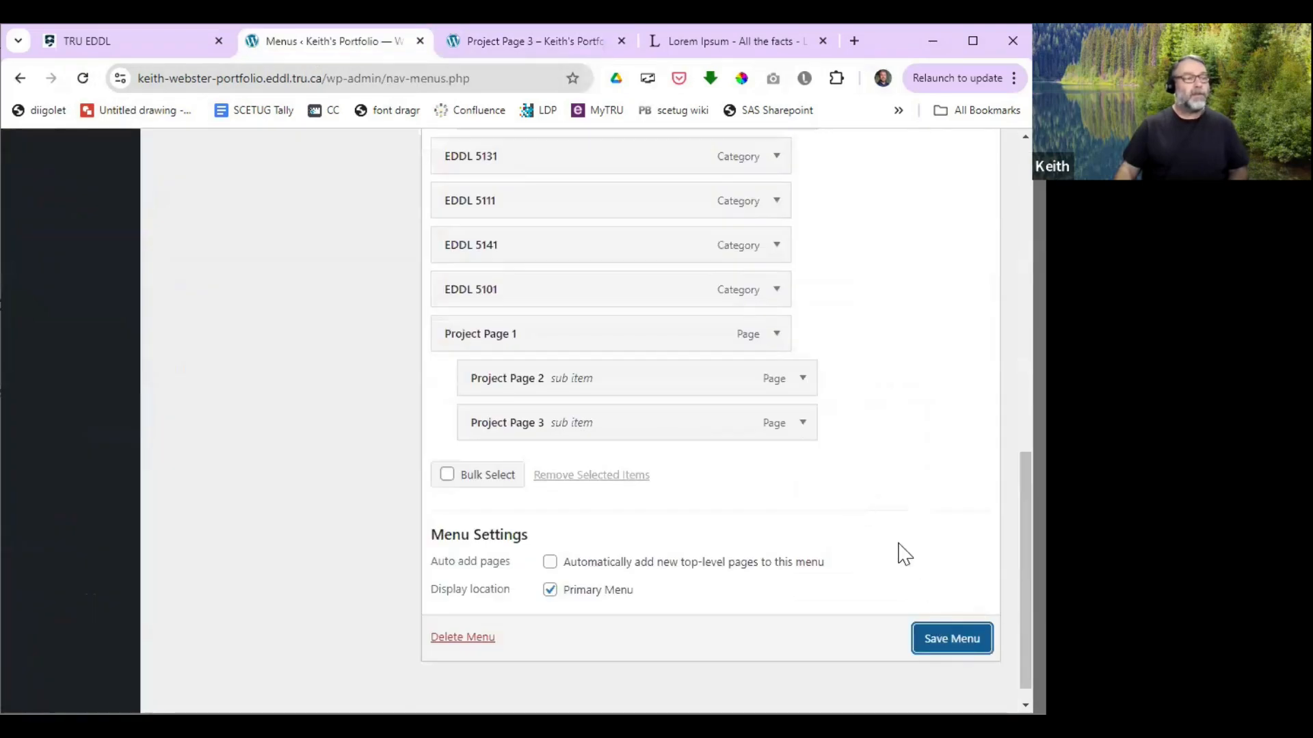
click(959, 639)
scroll(831, 470, down, 9)
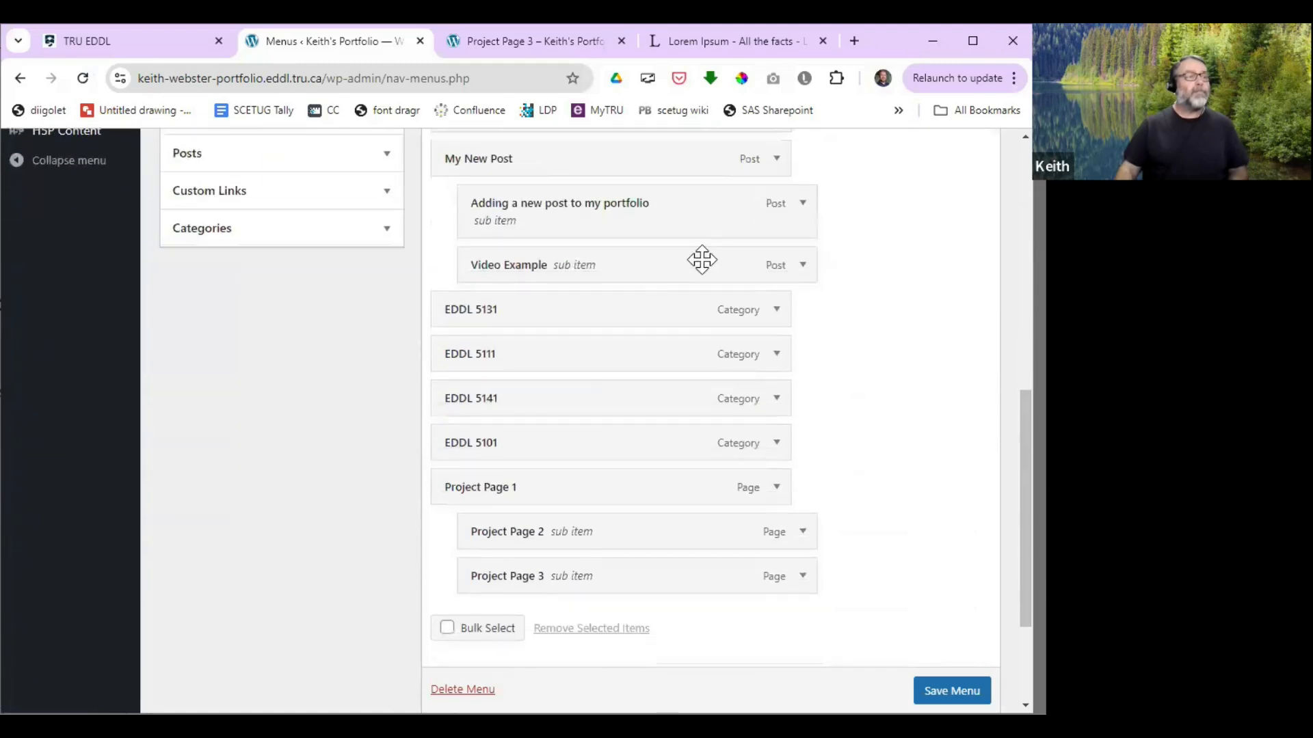
Step: Reload the live Project Page 3 and view the submenu under Project Page 1 in the site navigation
click(520, 42)
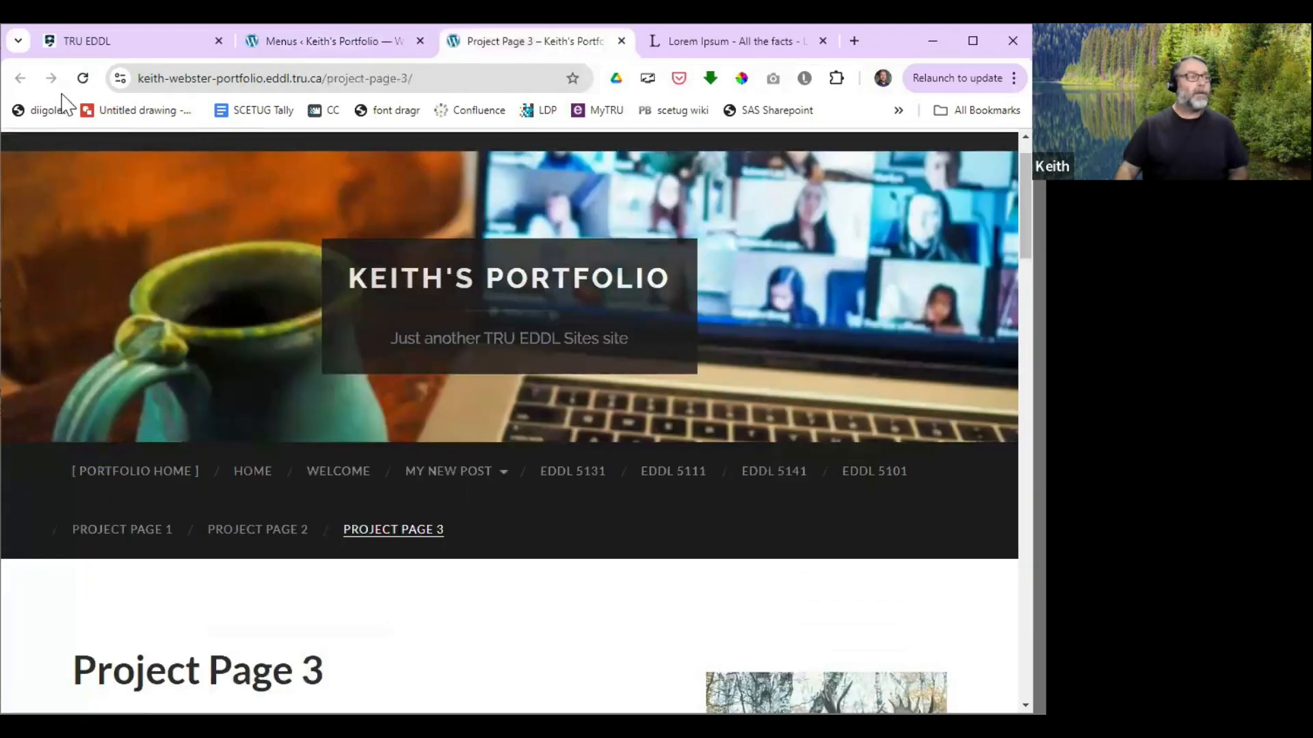
click(82, 78)
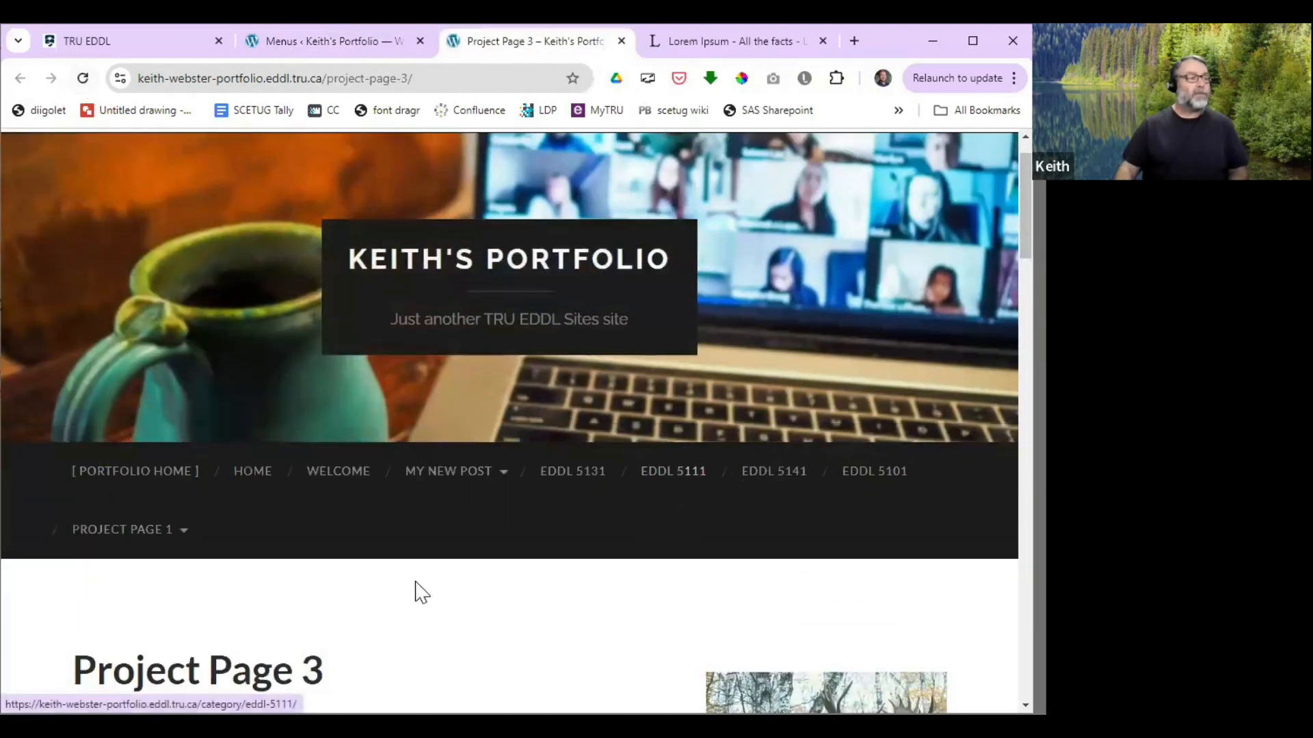
mouse_move(179, 540)
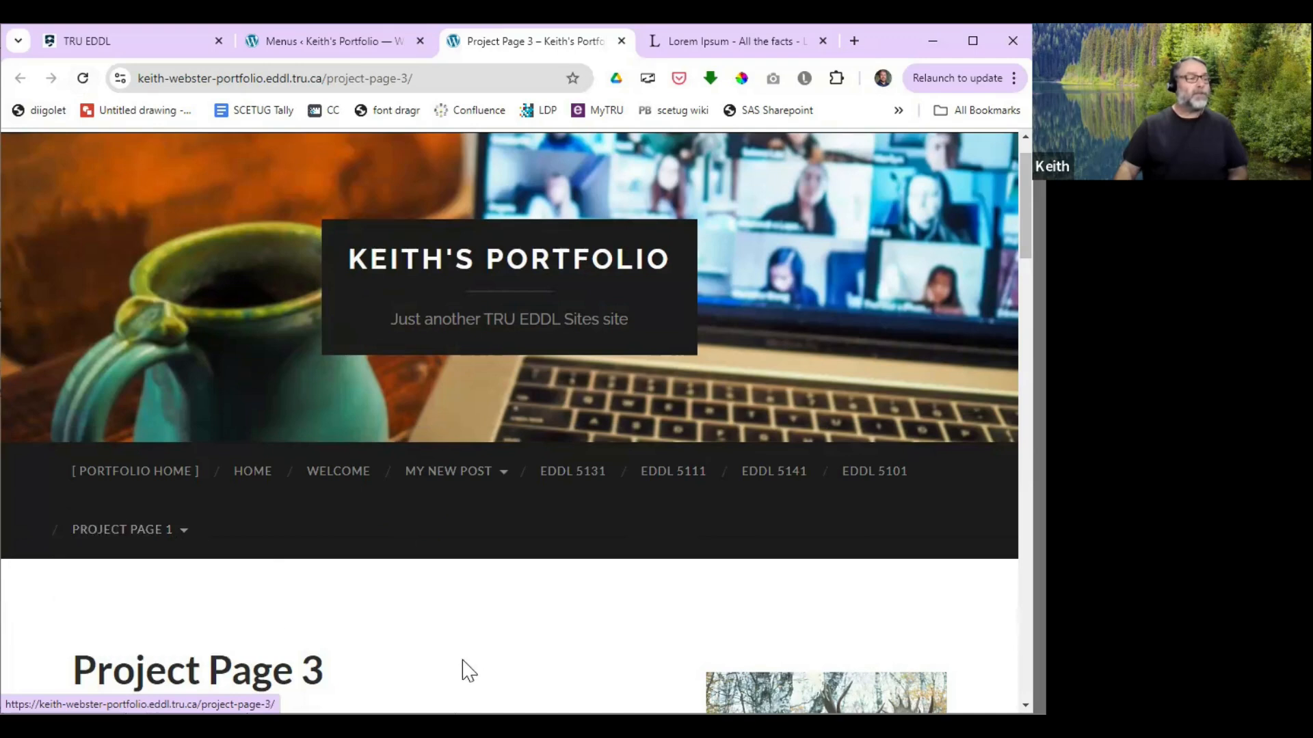
Step: Compare the saved menu structure with the live navigation, and open Project Page 1 from the site's menu
click(356, 43)
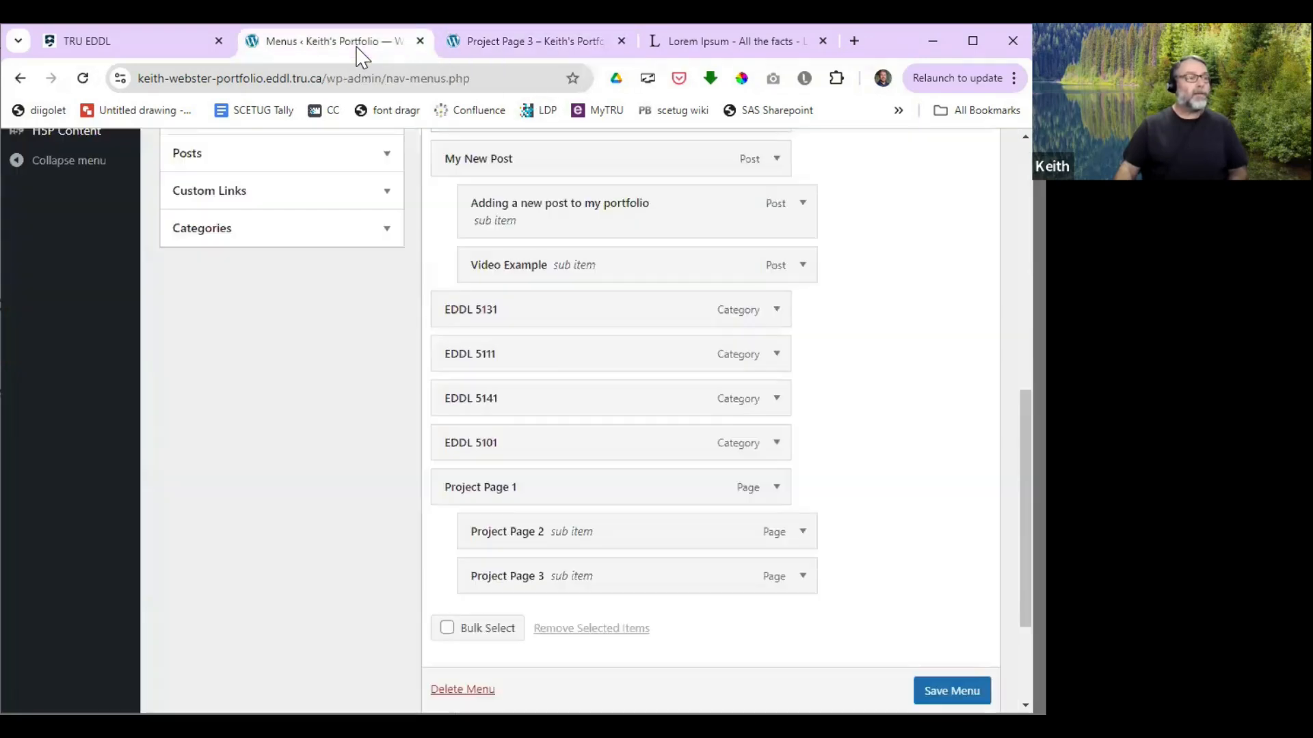
click(520, 42)
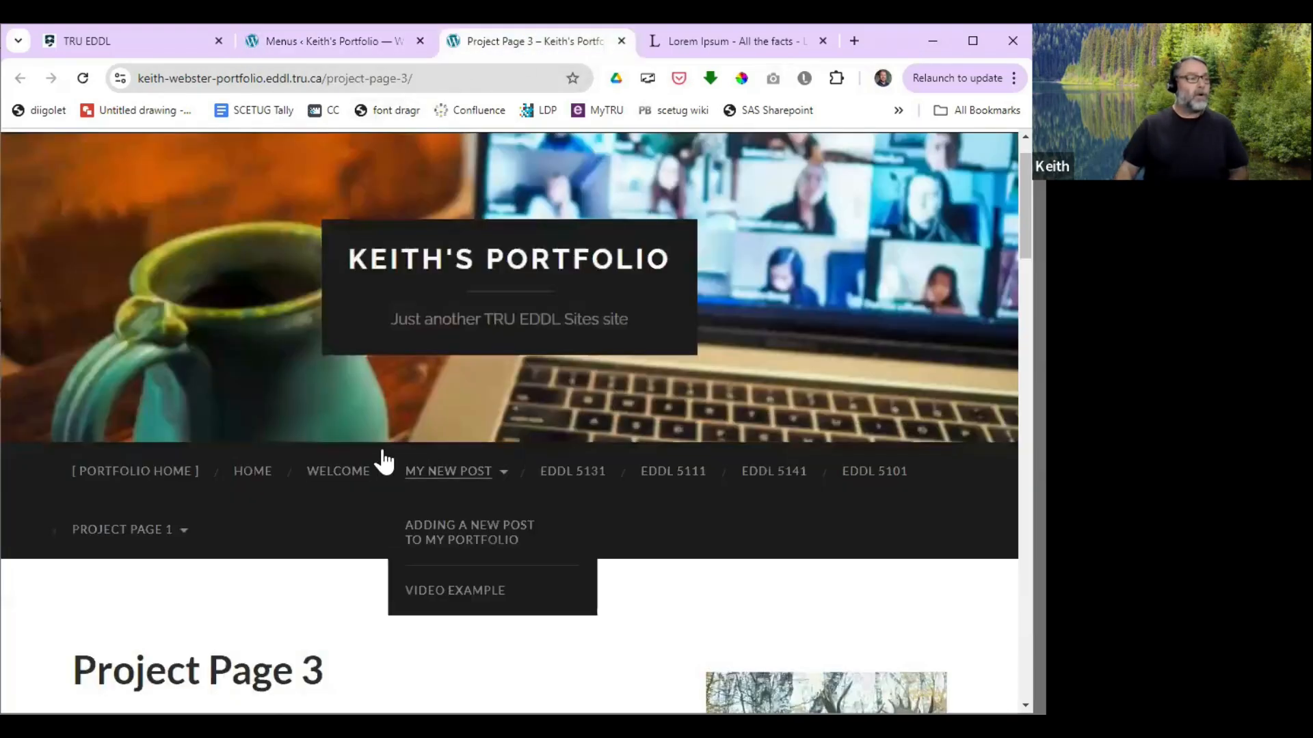
click(125, 533)
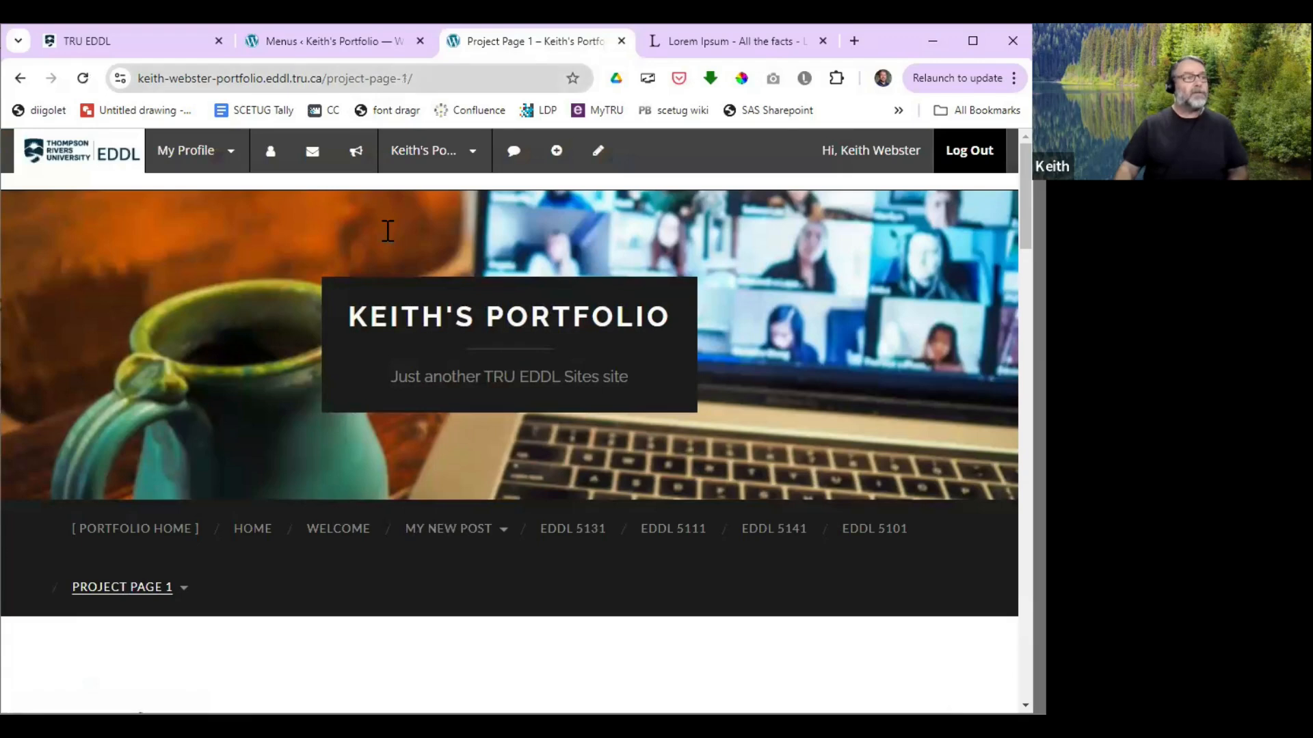
Step: Copy the live Project Page 1 address and add it to the Main Menu as a custom link with the text "Project"
click(457, 76)
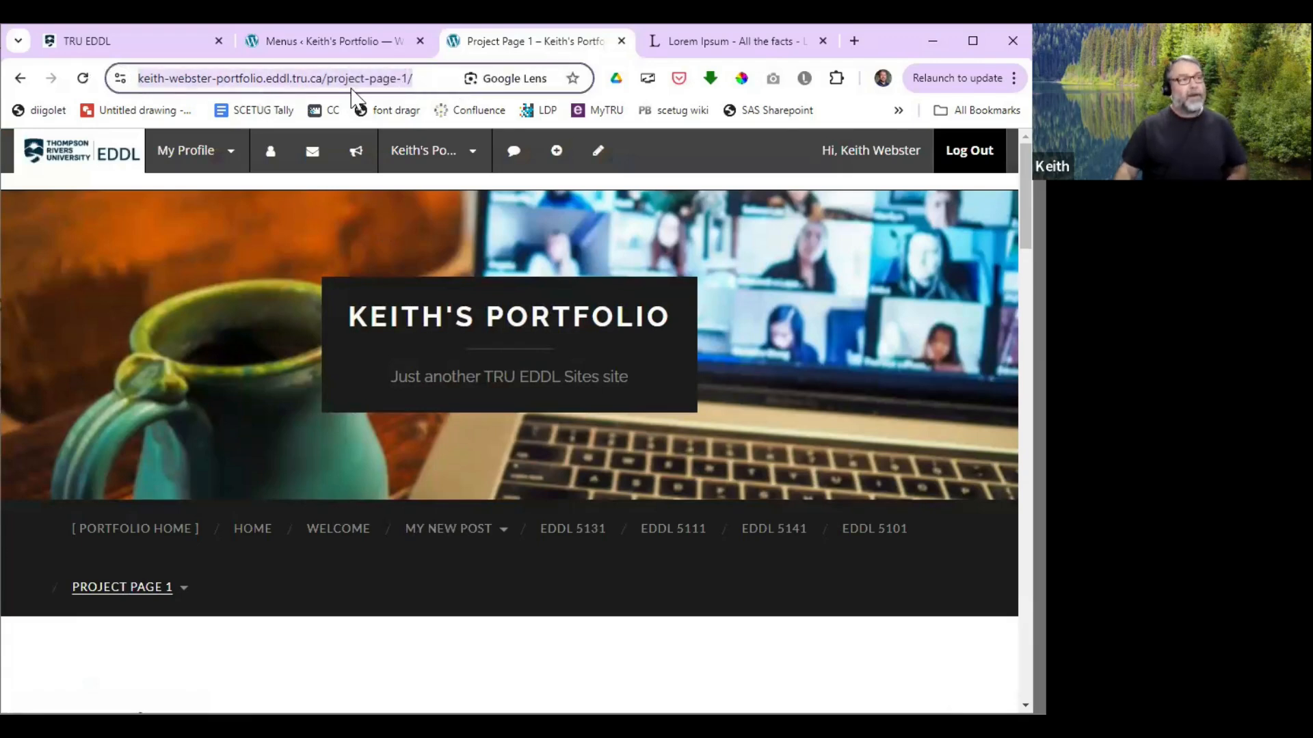
click(330, 43)
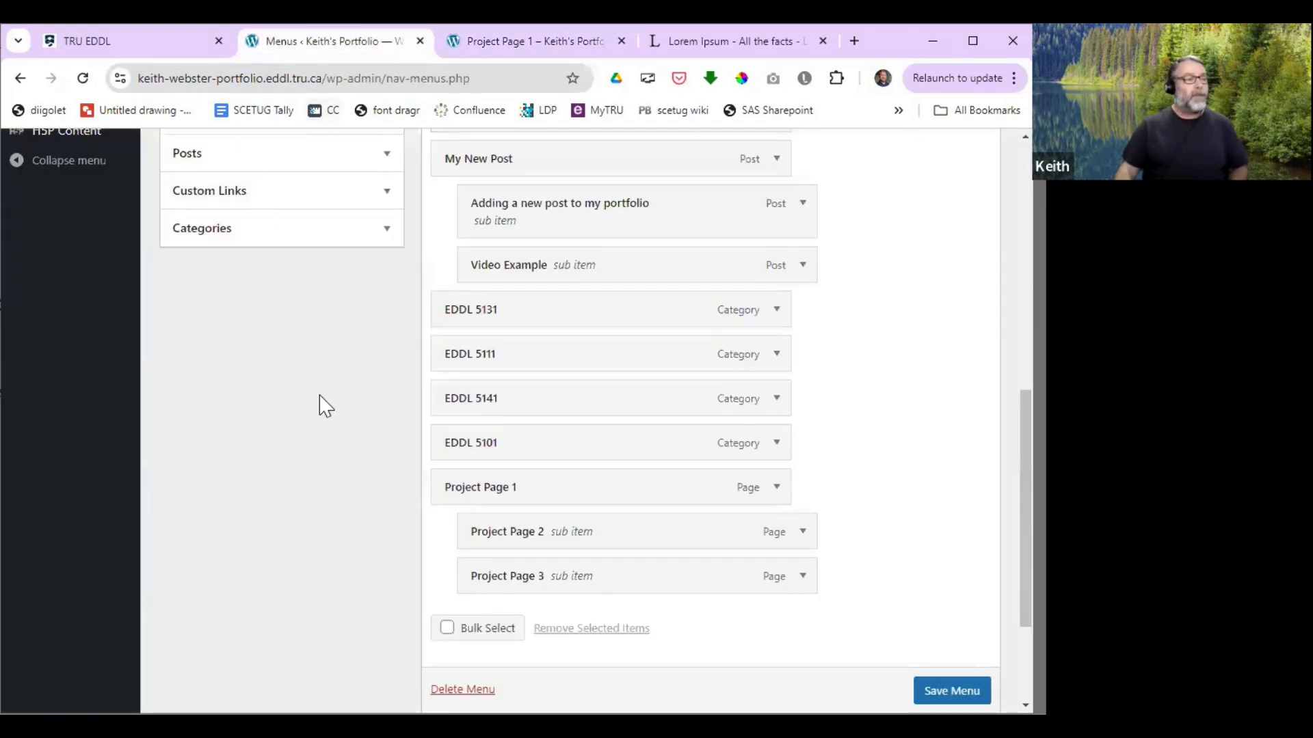
scroll(324, 405, up, 5)
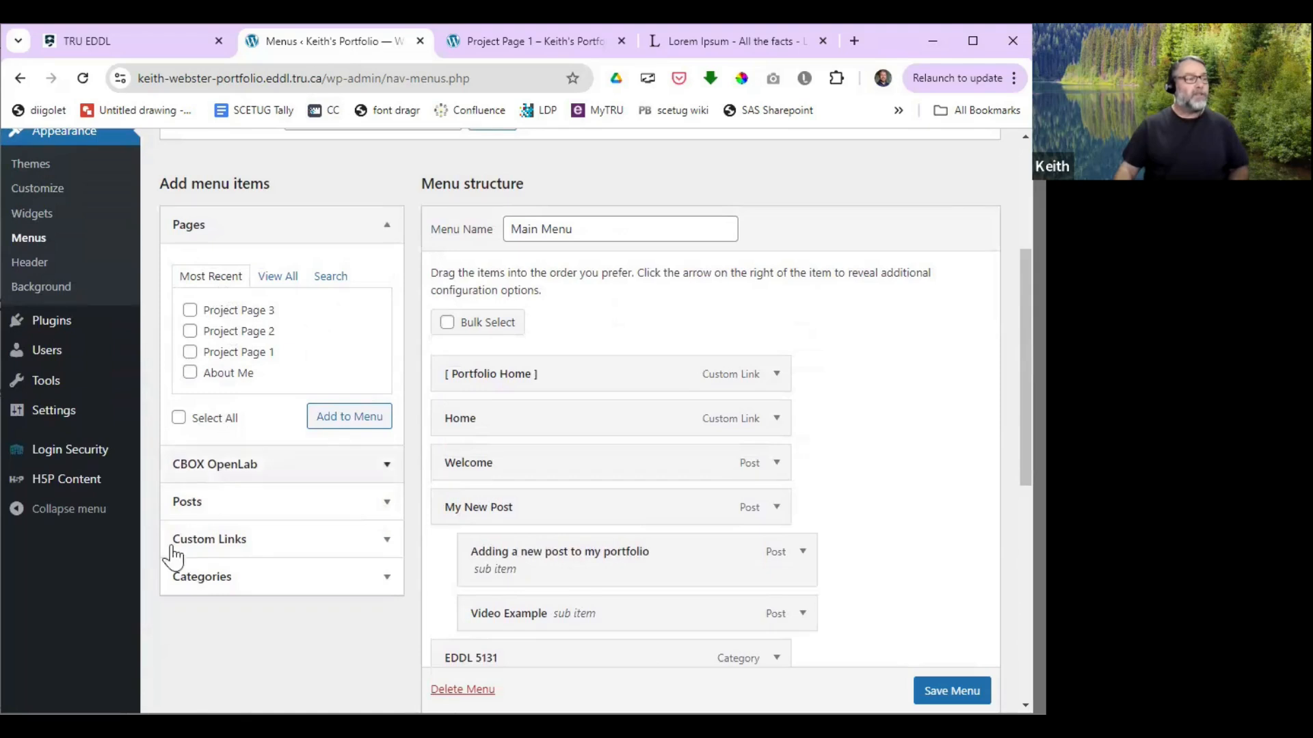
click(384, 542)
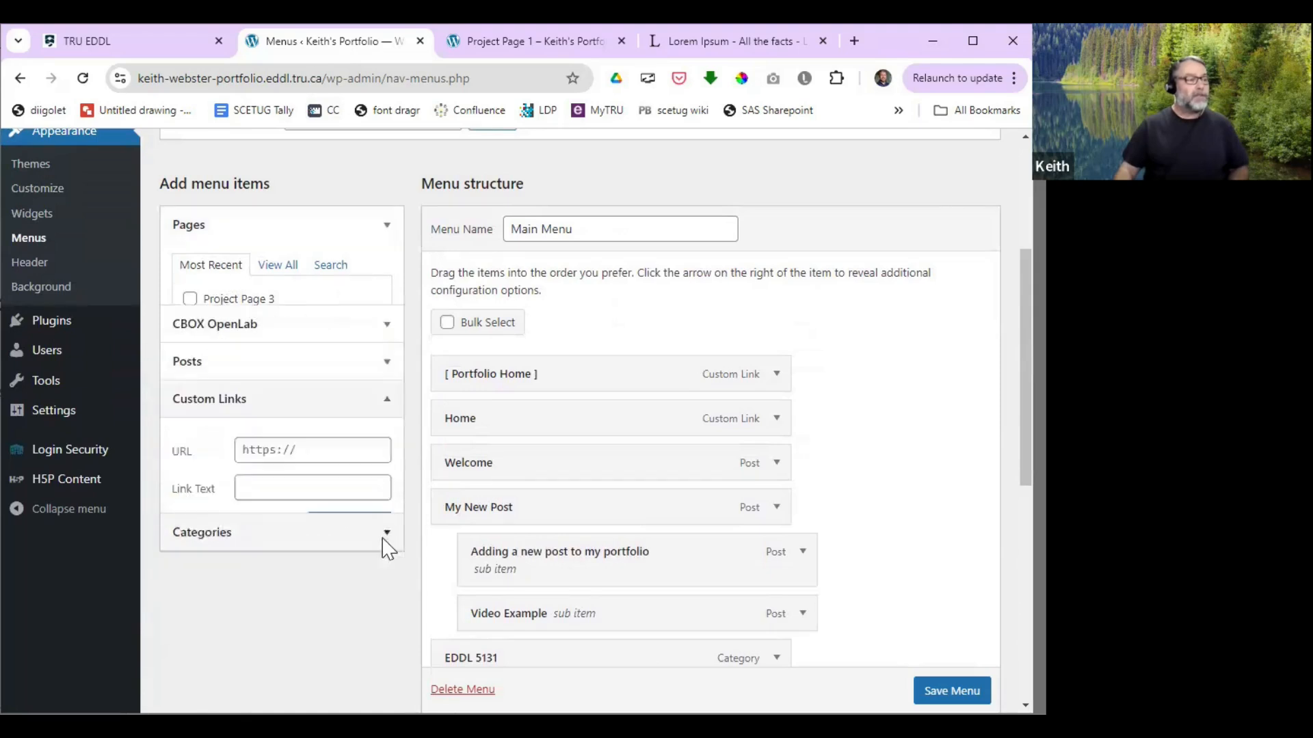
click(305, 391)
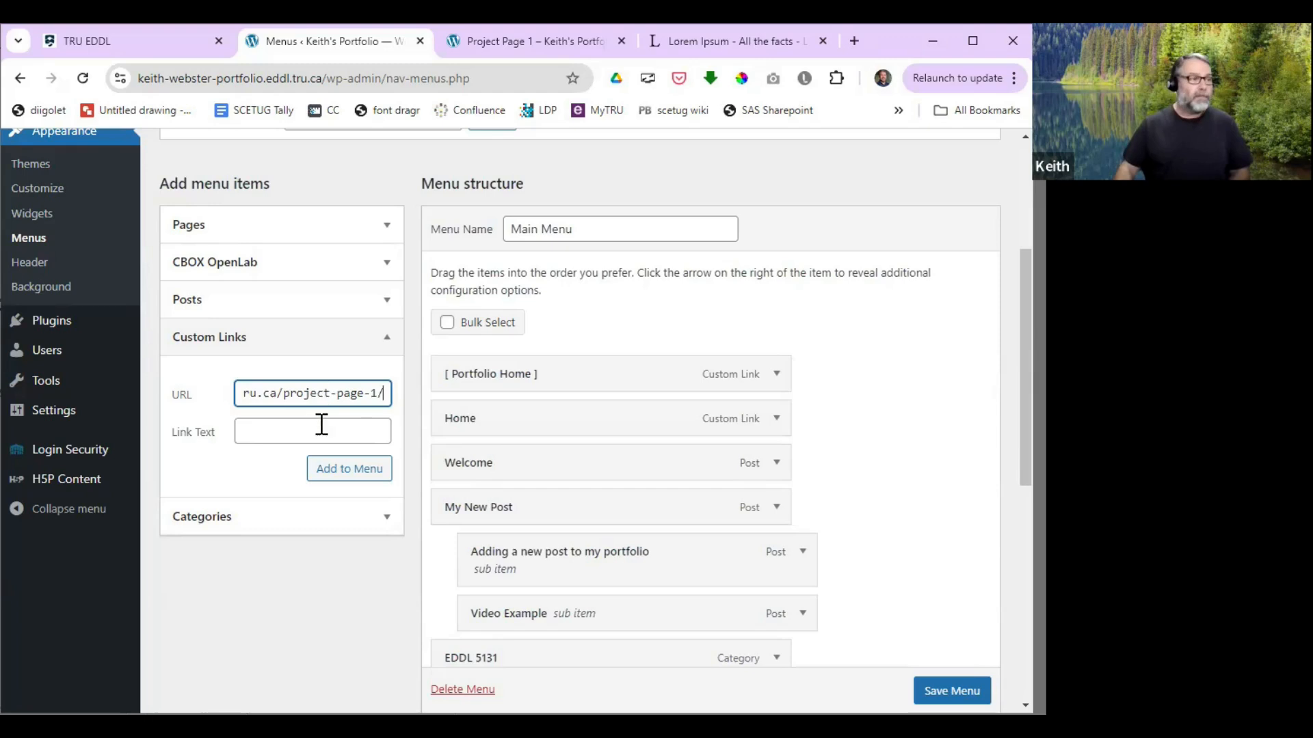
click(301, 433)
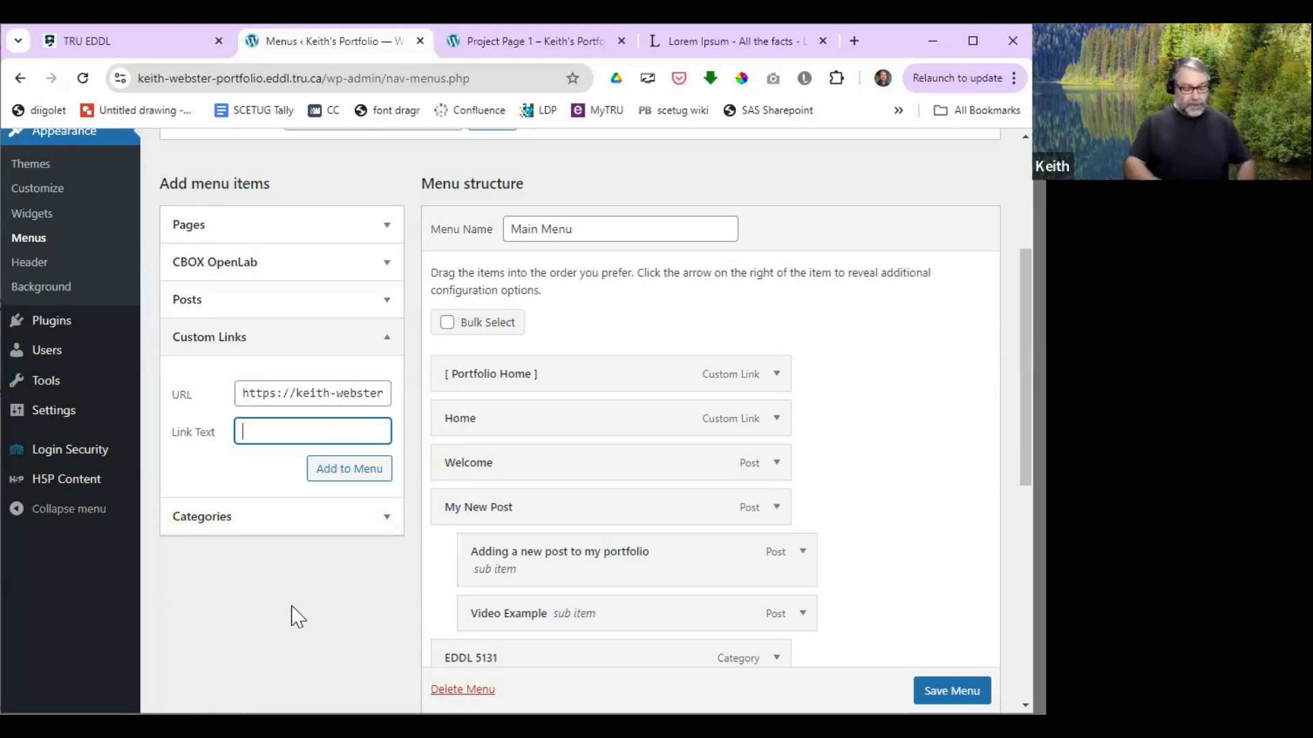
text(Project)
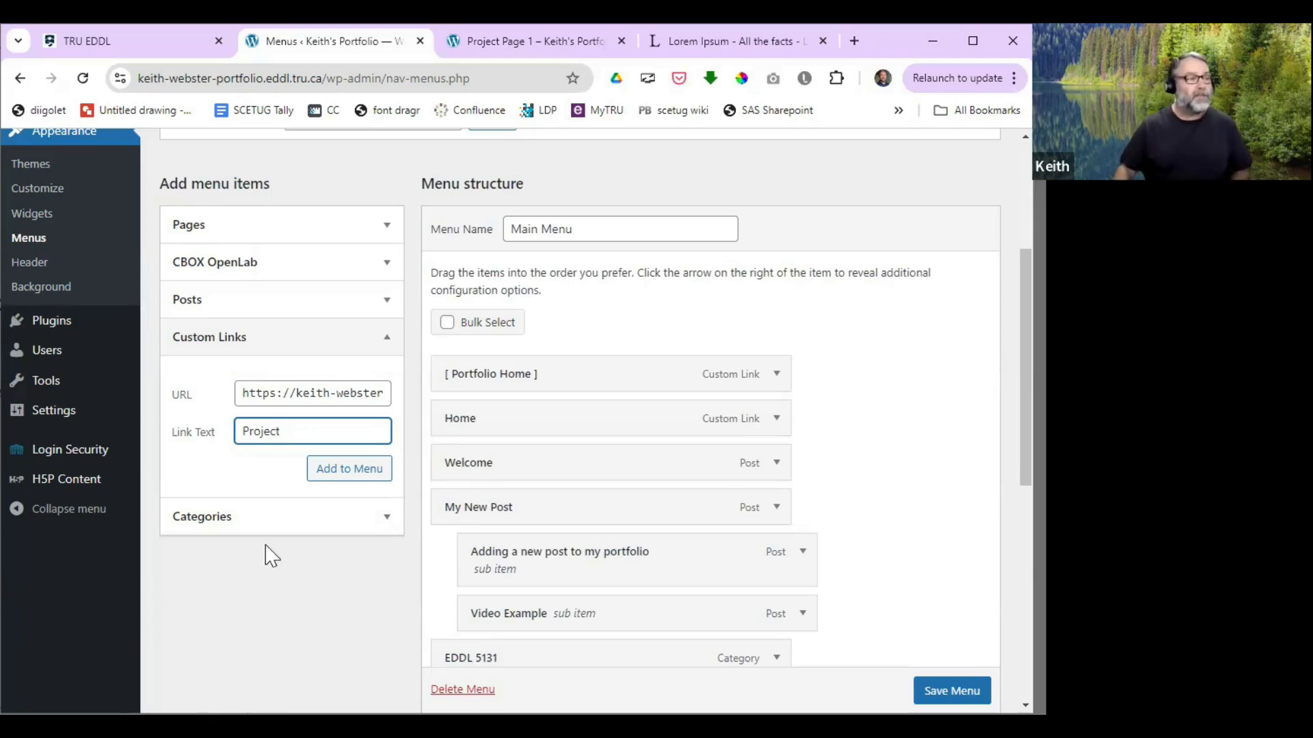
click(328, 482)
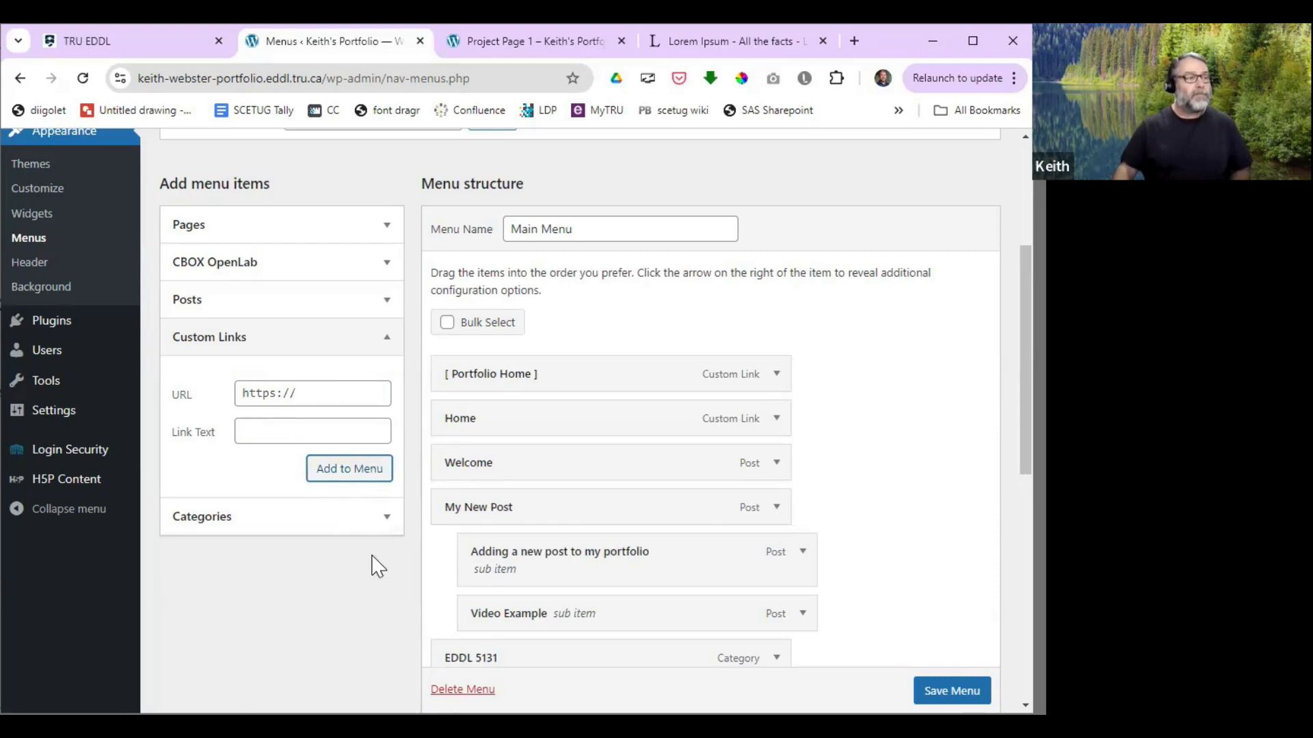
Step: Move the Project custom link directly above Project Page 1 and nest Project Page 1 under it as a sub-item
scroll(882, 495, down, 6)
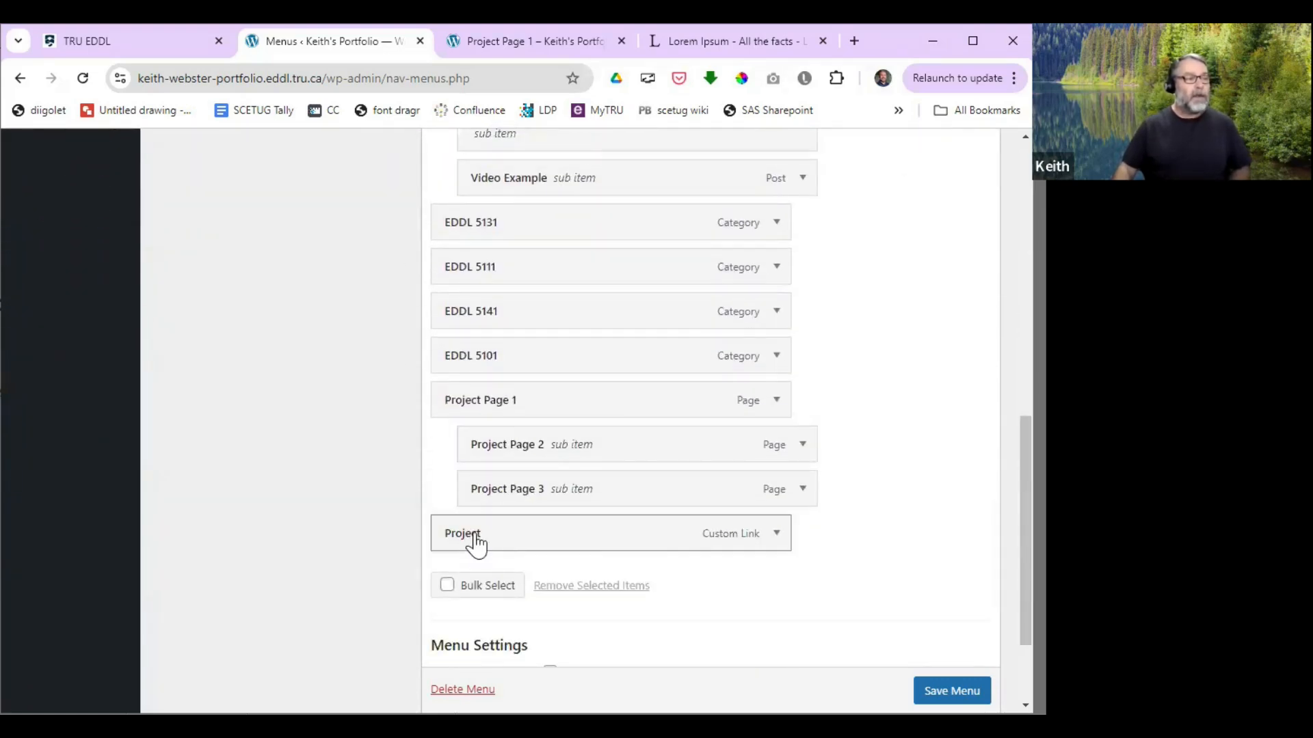
drag(477, 540, 470, 403)
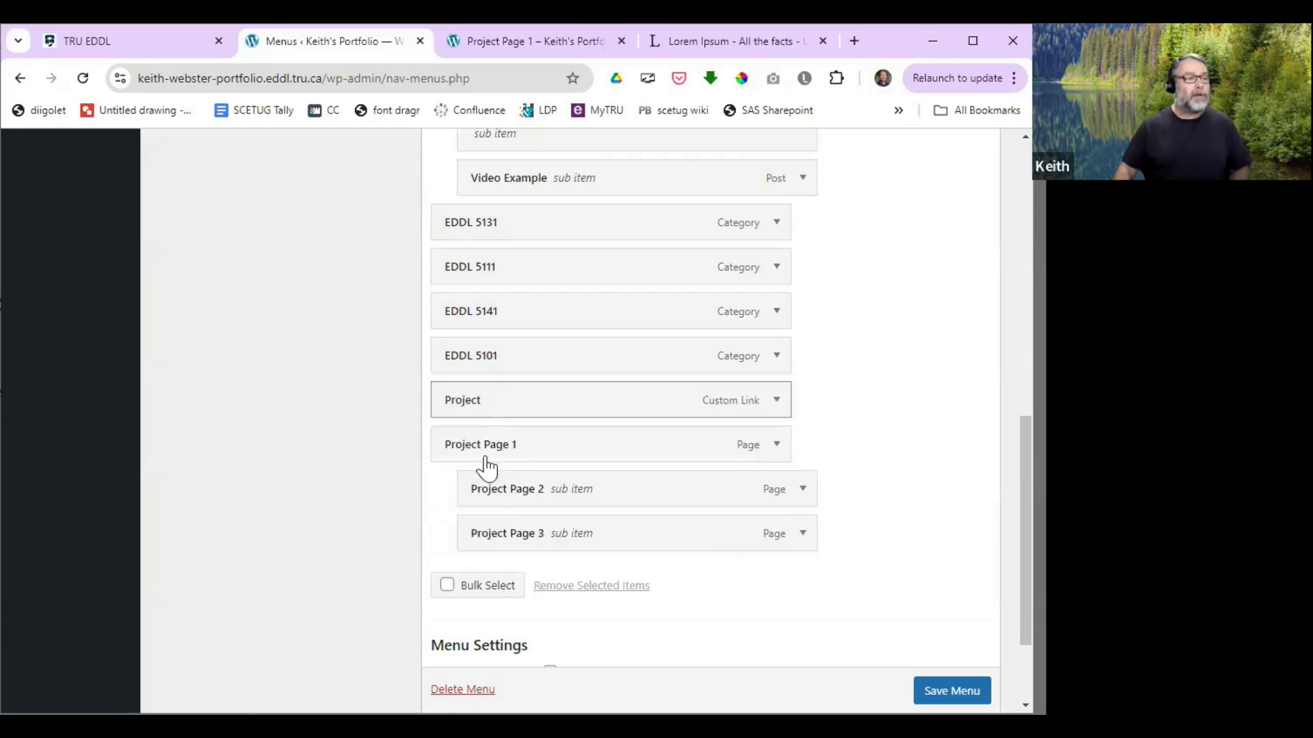
drag(478, 454, 584, 448)
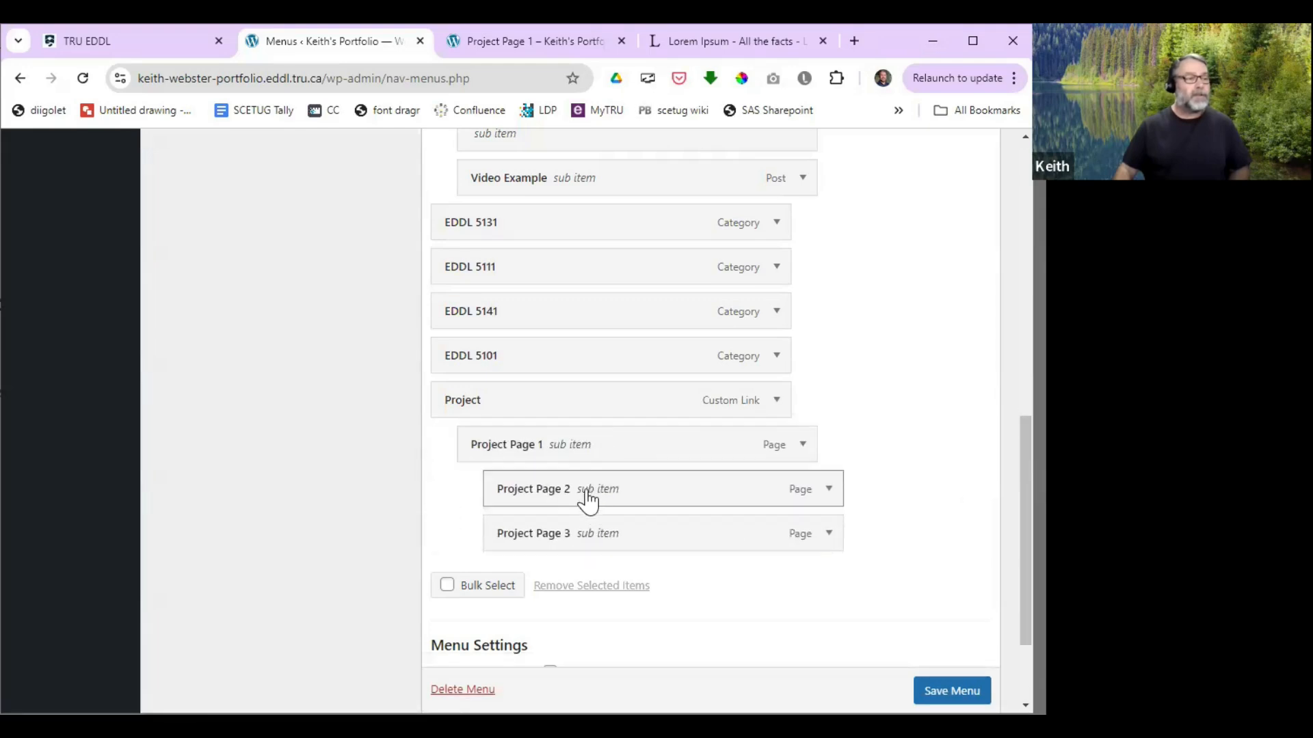
Step: Move Project Page 2 and Project Page 3 out one level to sit directly under Project, and save the Main Menu
click(828, 489)
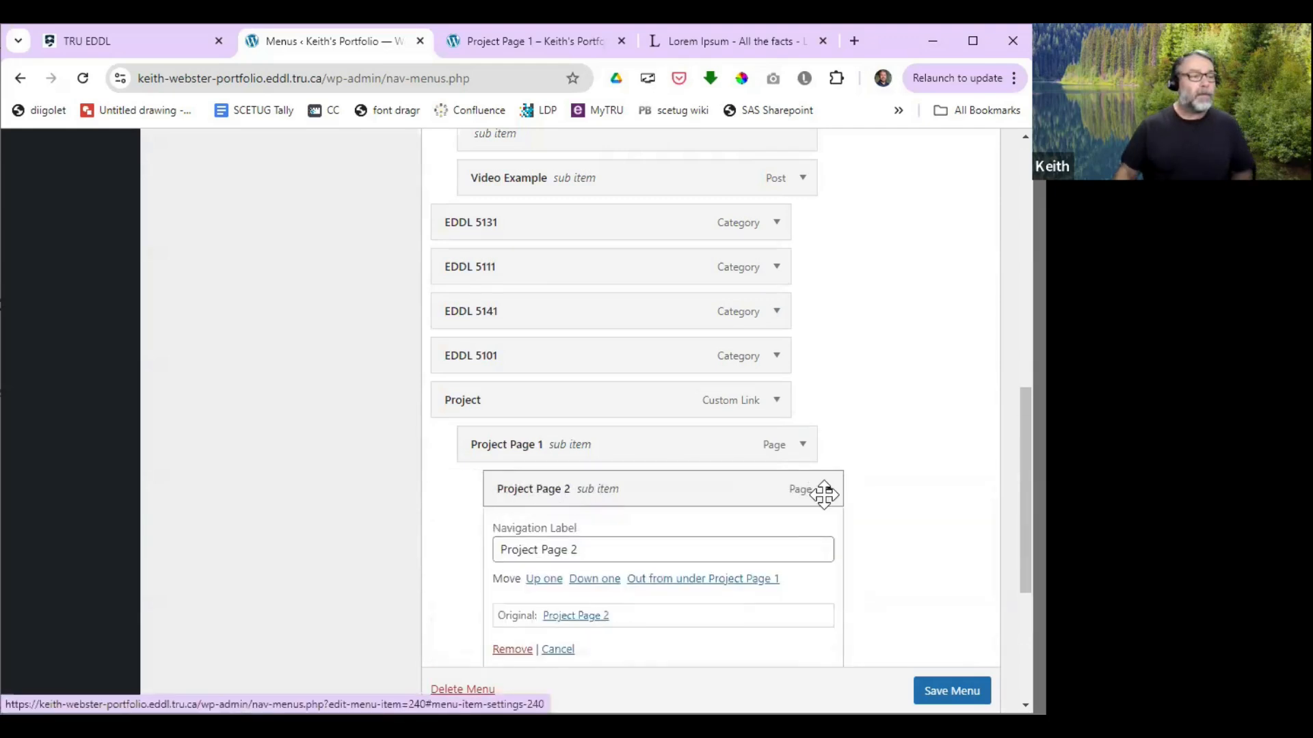
click(736, 581)
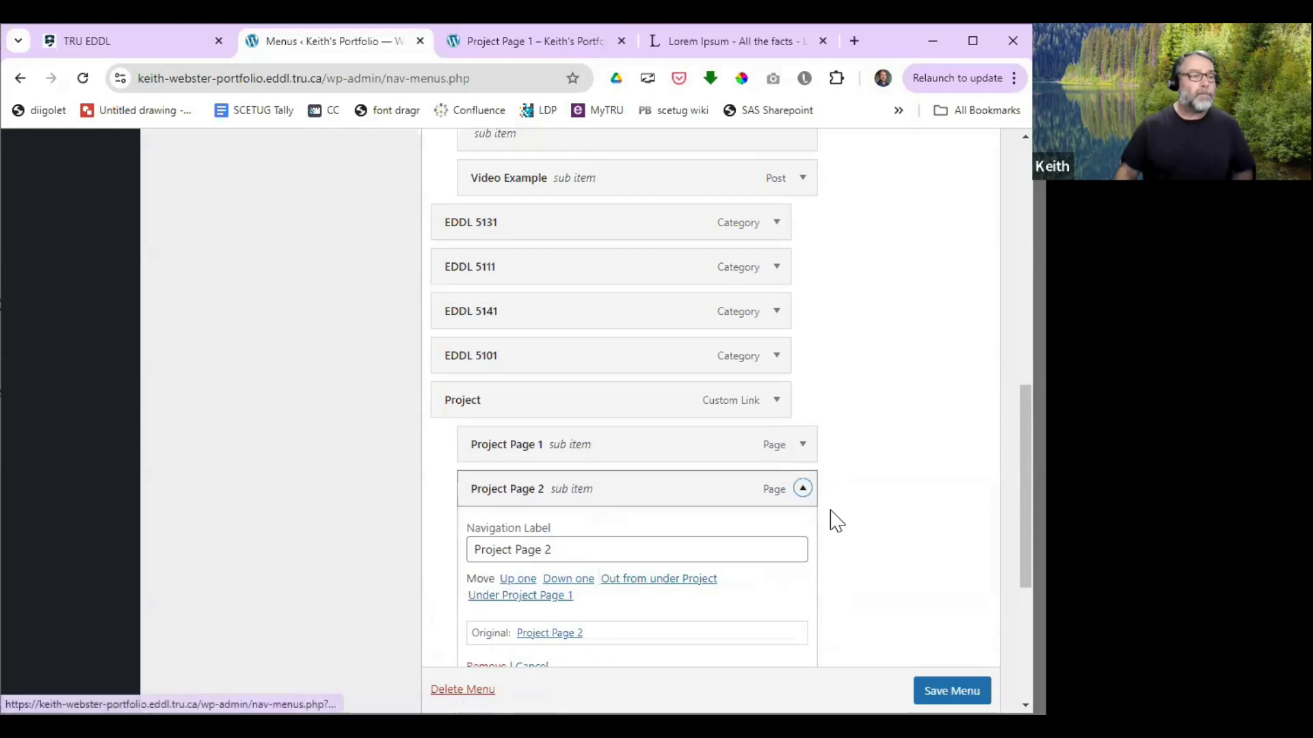
click(836, 521)
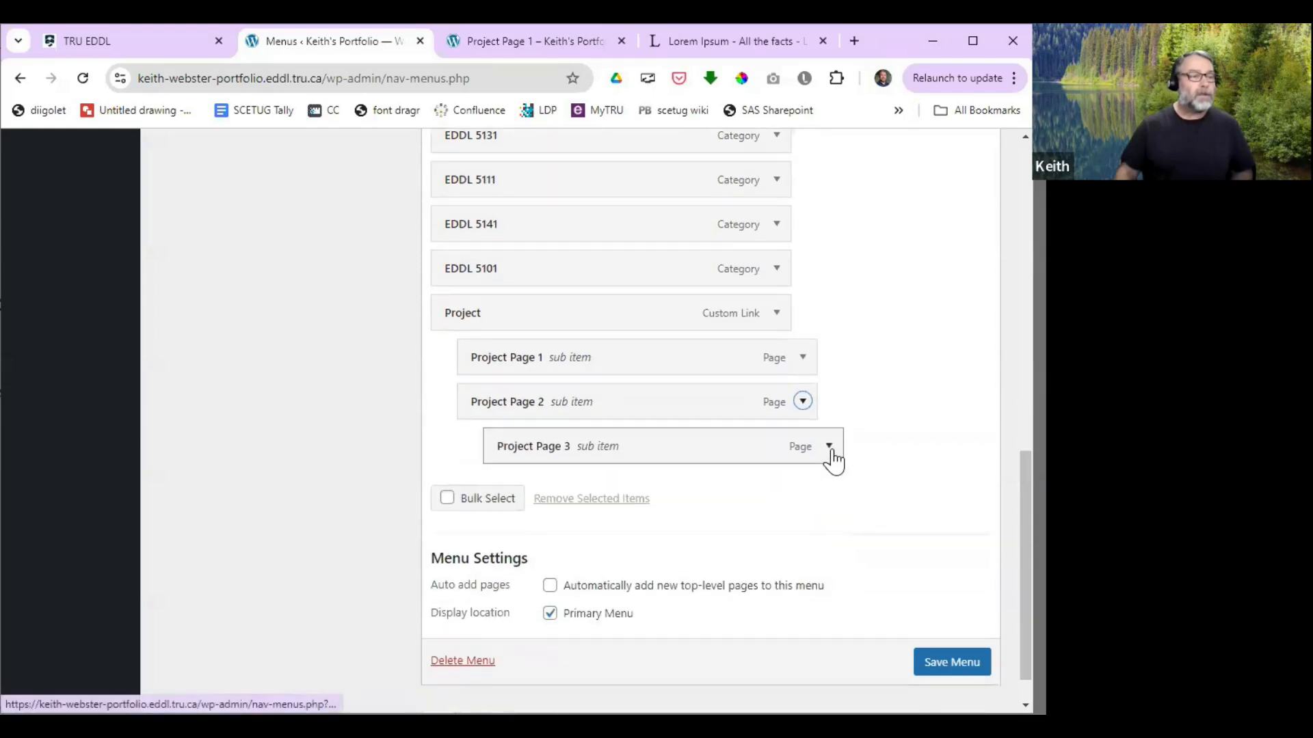
click(829, 448)
click(679, 541)
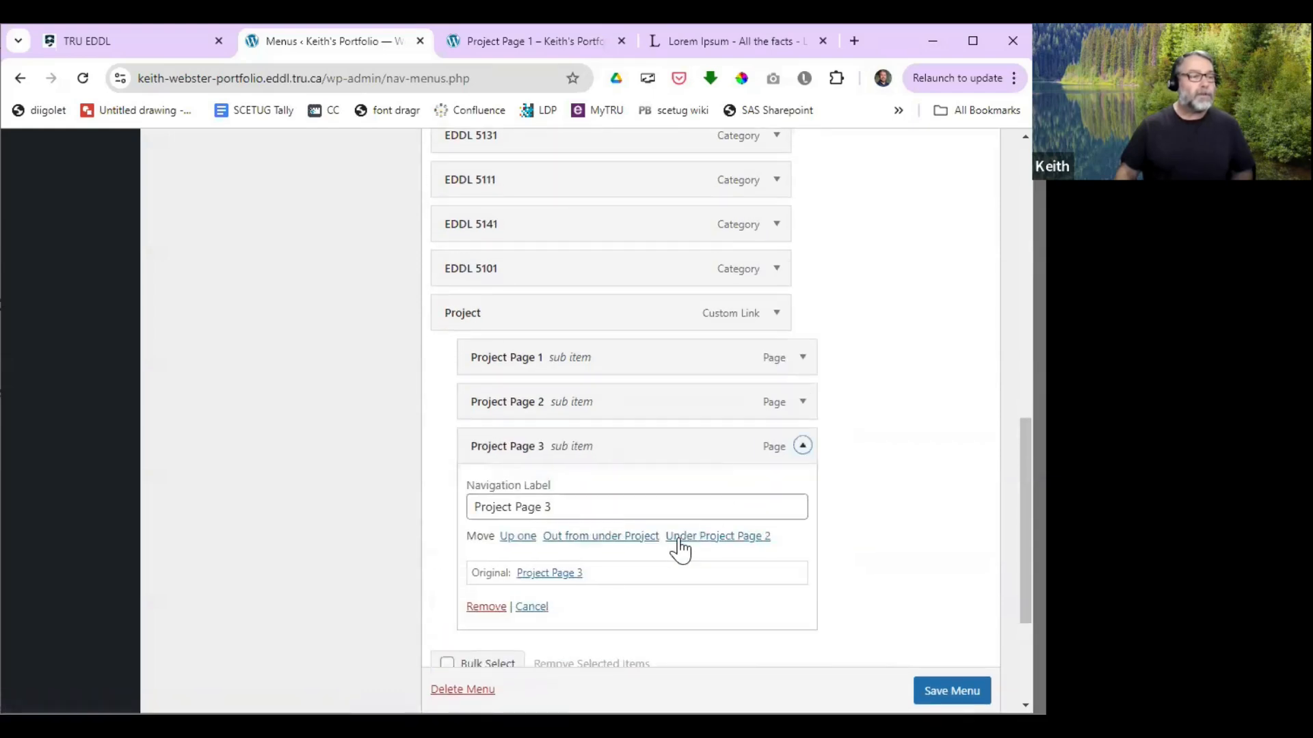
click(803, 450)
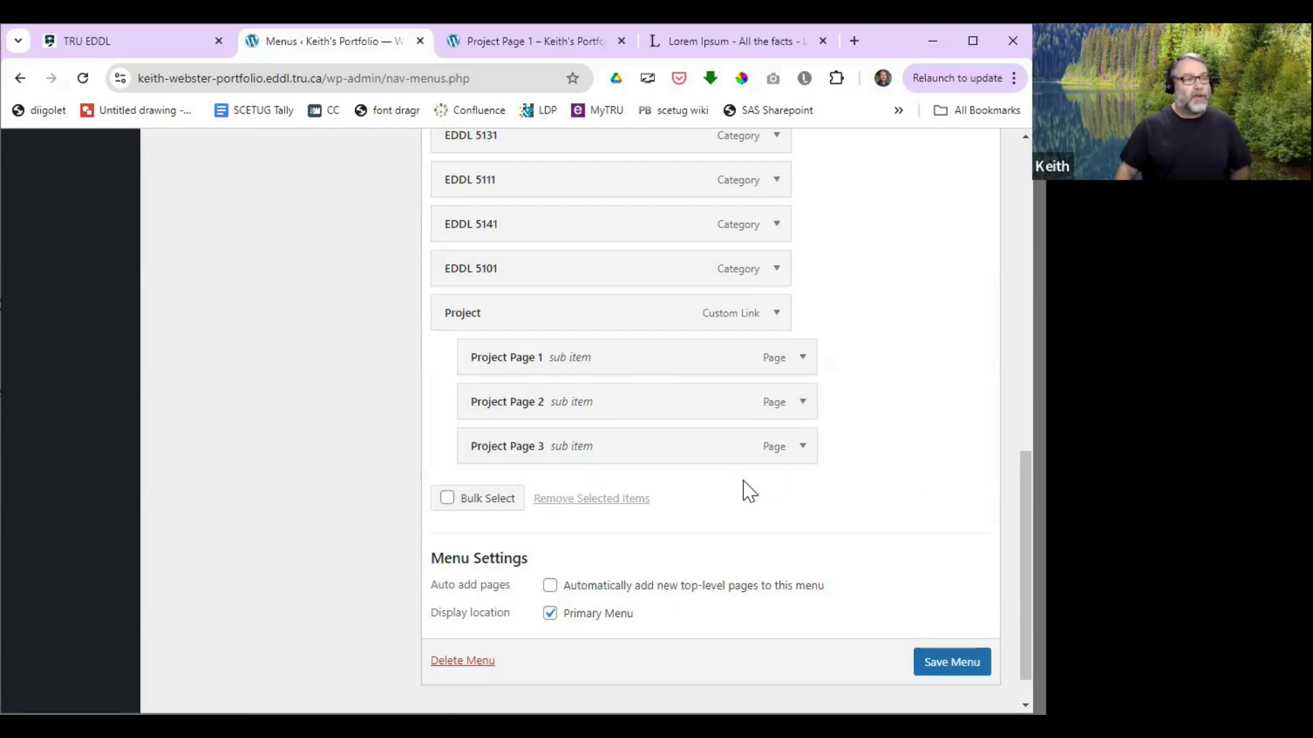
scroll(949, 660, down, 1)
click(940, 646)
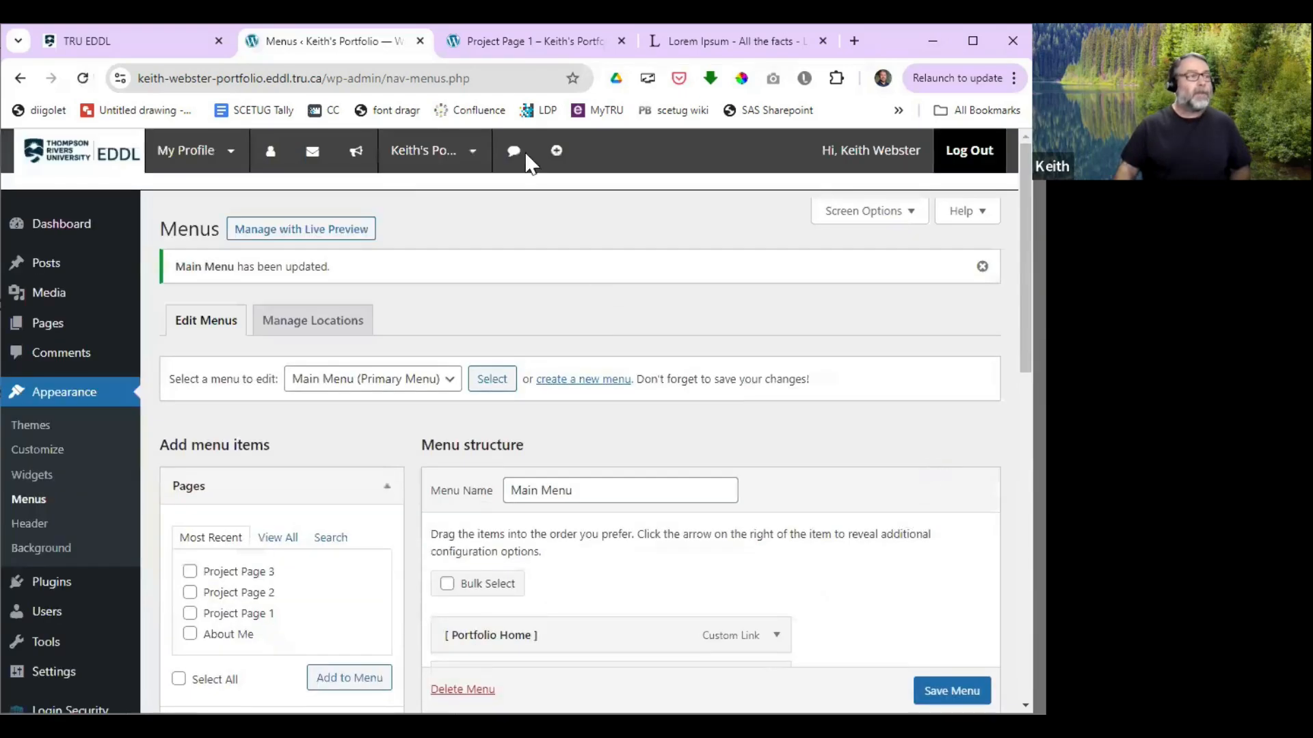
Step: Reload the live Project Page 1 and follow the new Project item in the site navigation
click(519, 47)
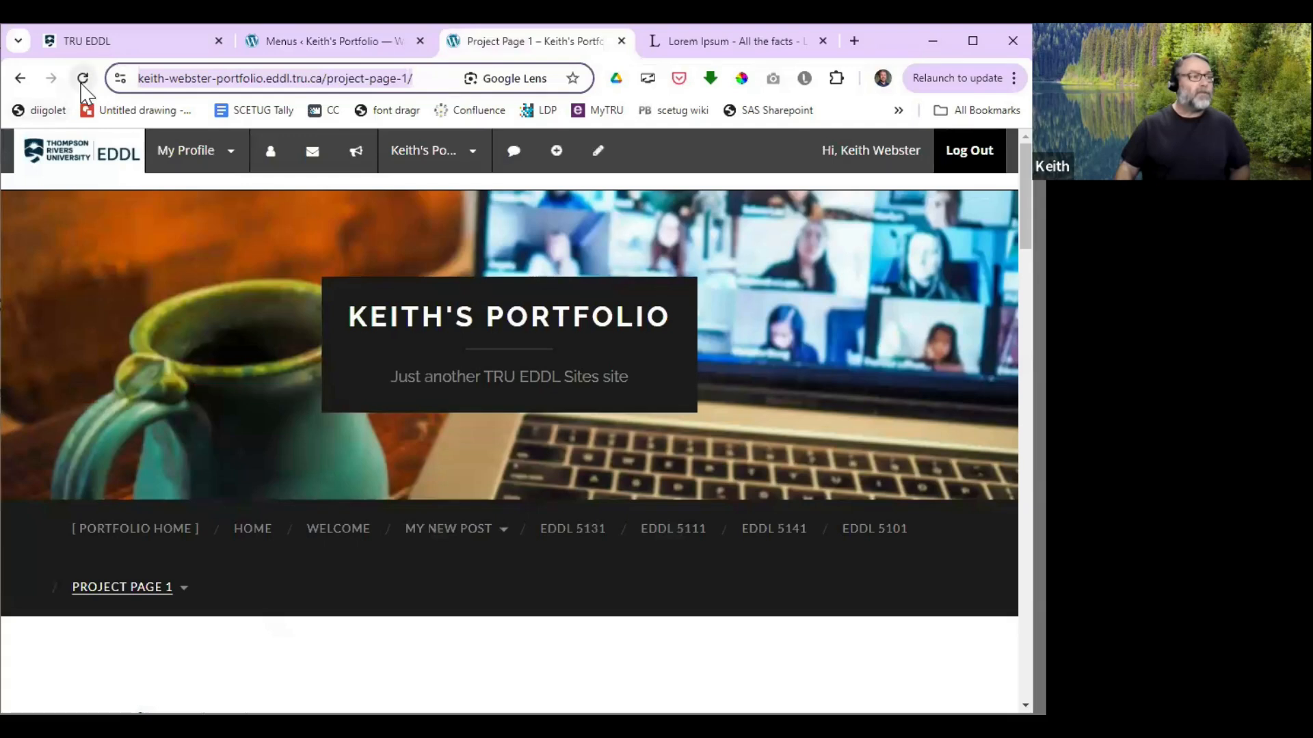
click(82, 78)
mouse_move(432, 512)
scroll(432, 513, down, 1)
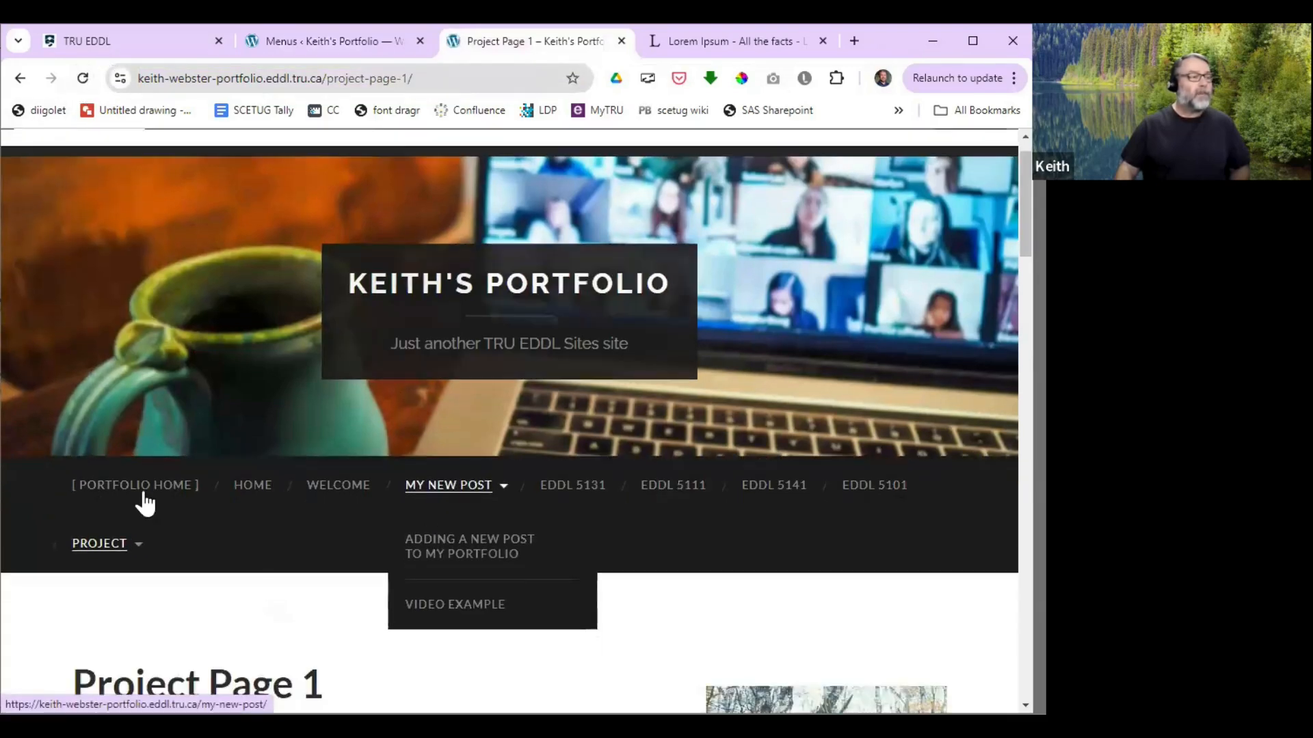
scroll(94, 504, down, 1)
mouse_move(94, 504)
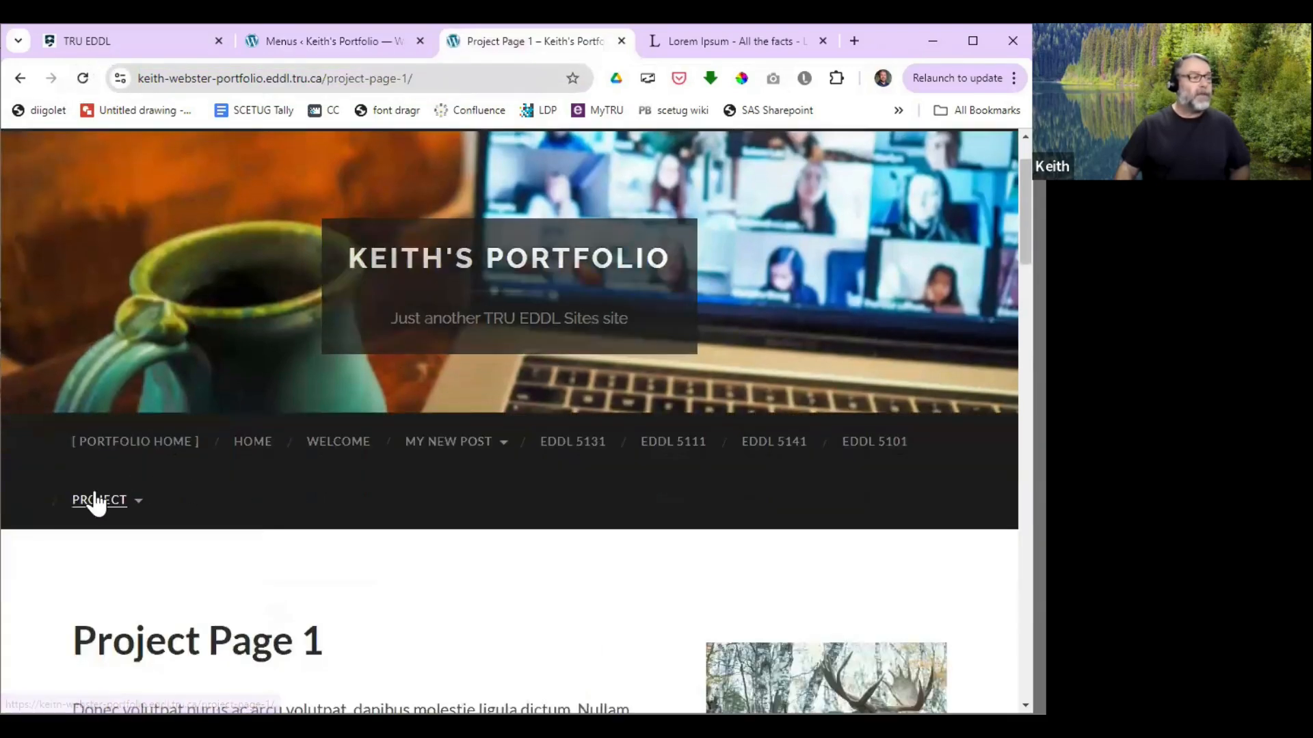
click(95, 502)
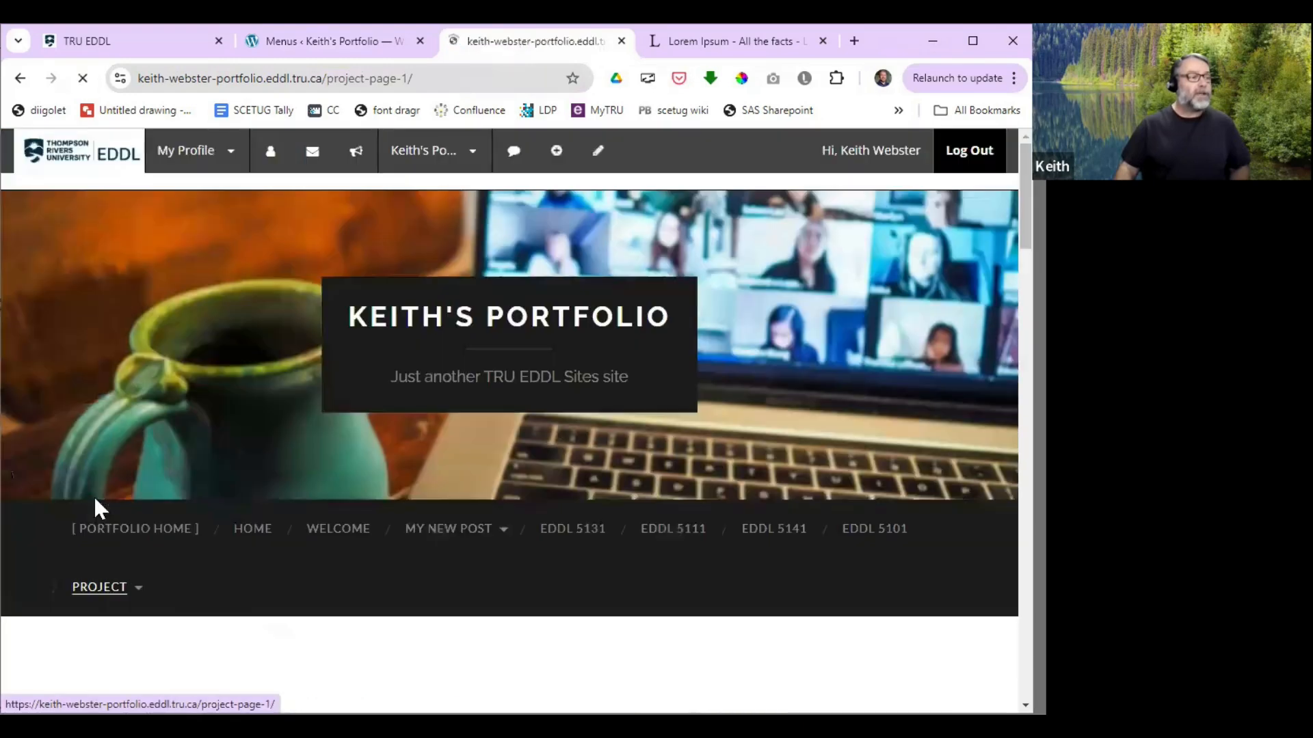
Step: View the submenu under Project in the live navigation and open Project Page 2 from it
scroll(457, 487, down, 1)
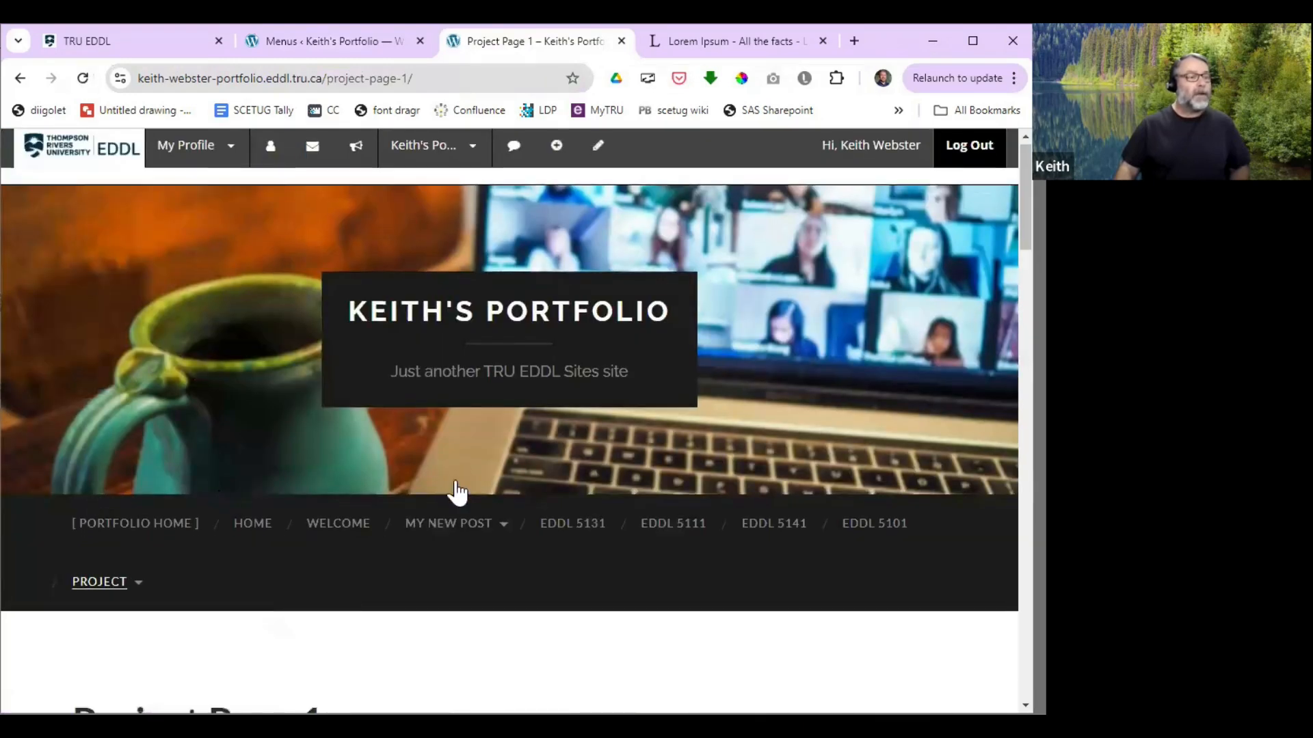
scroll(457, 487, up, 1)
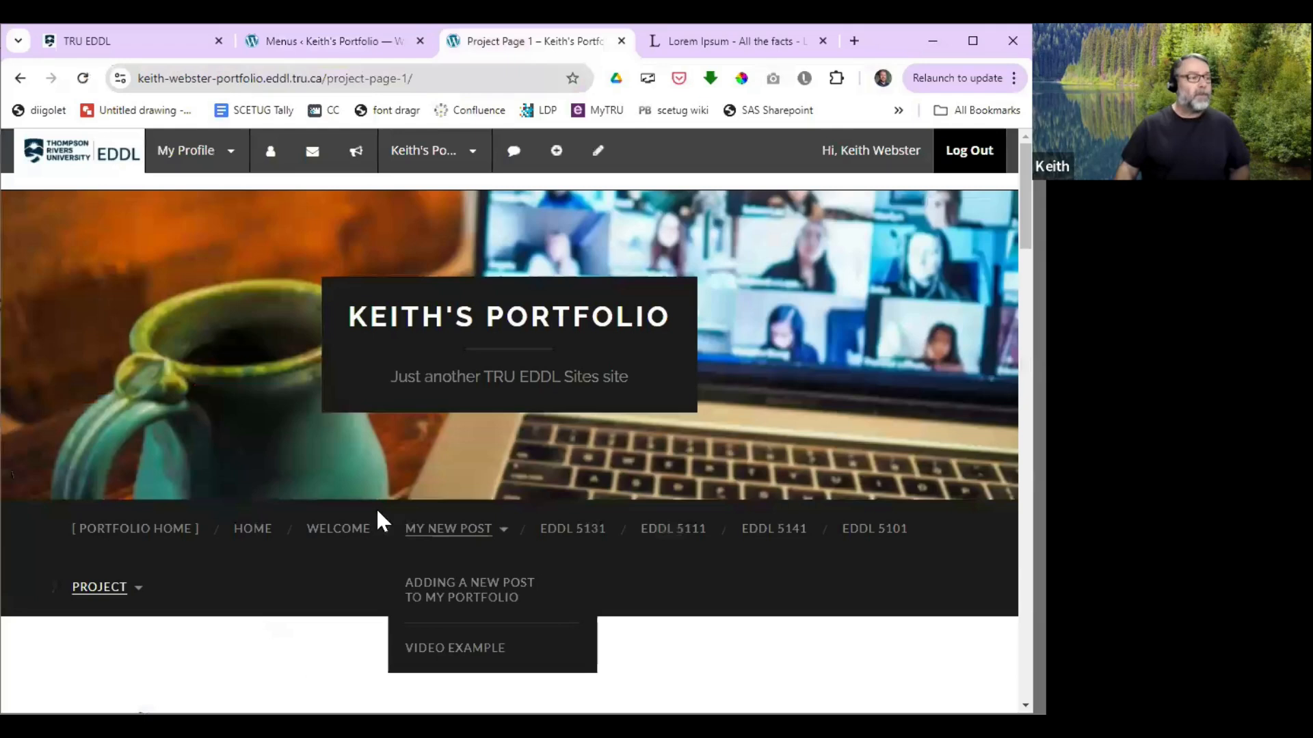
scroll(275, 564, down, 3)
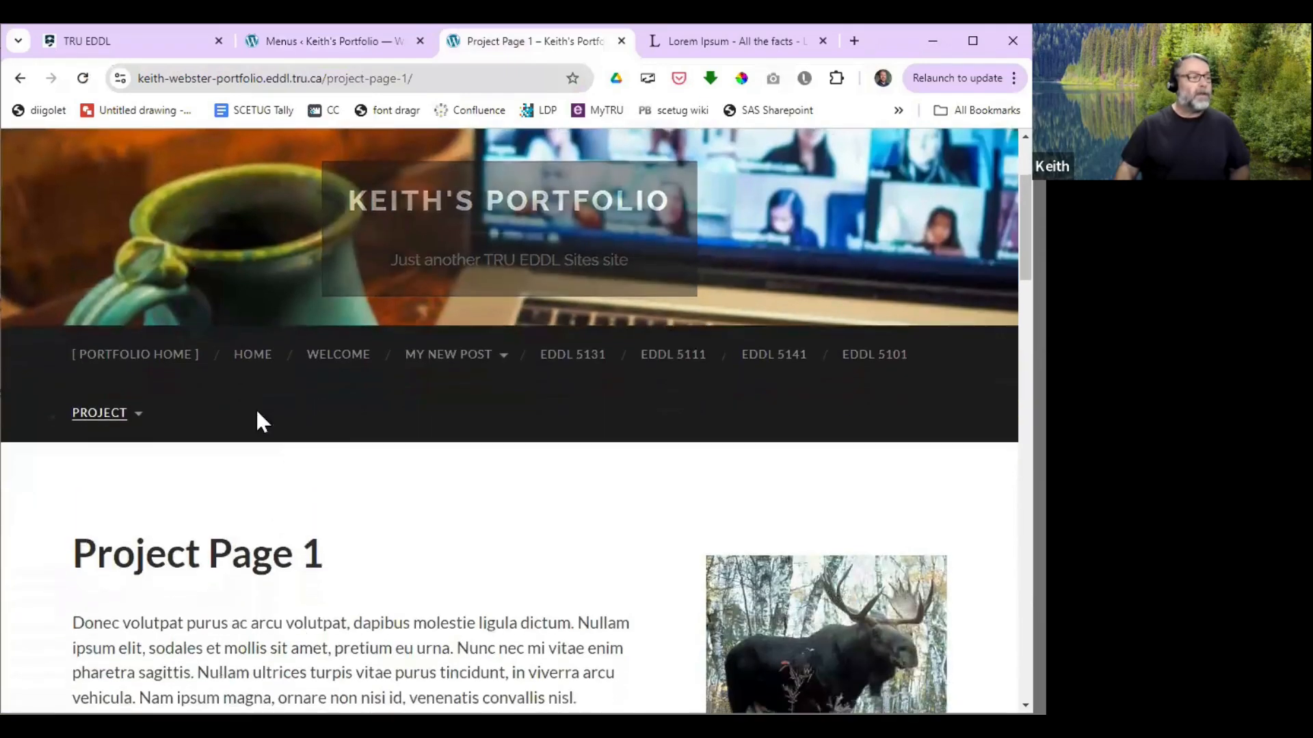
mouse_move(112, 413)
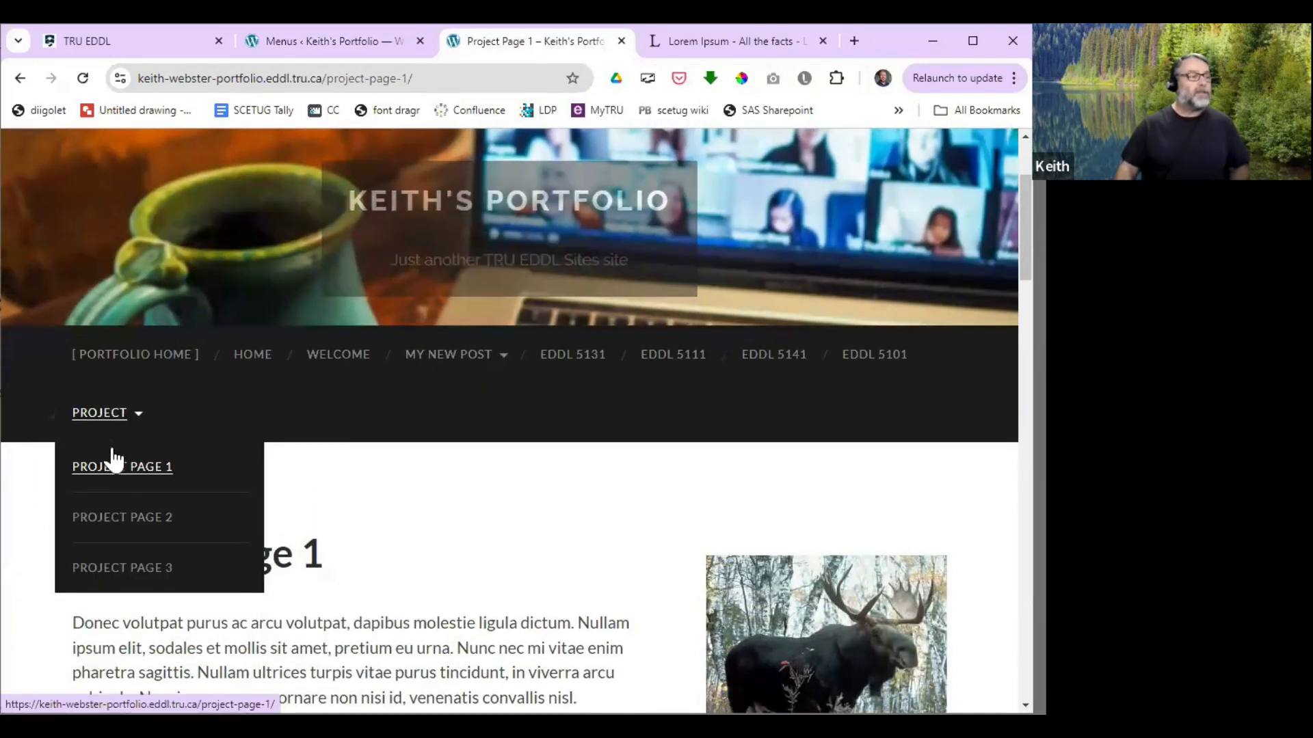
click(106, 526)
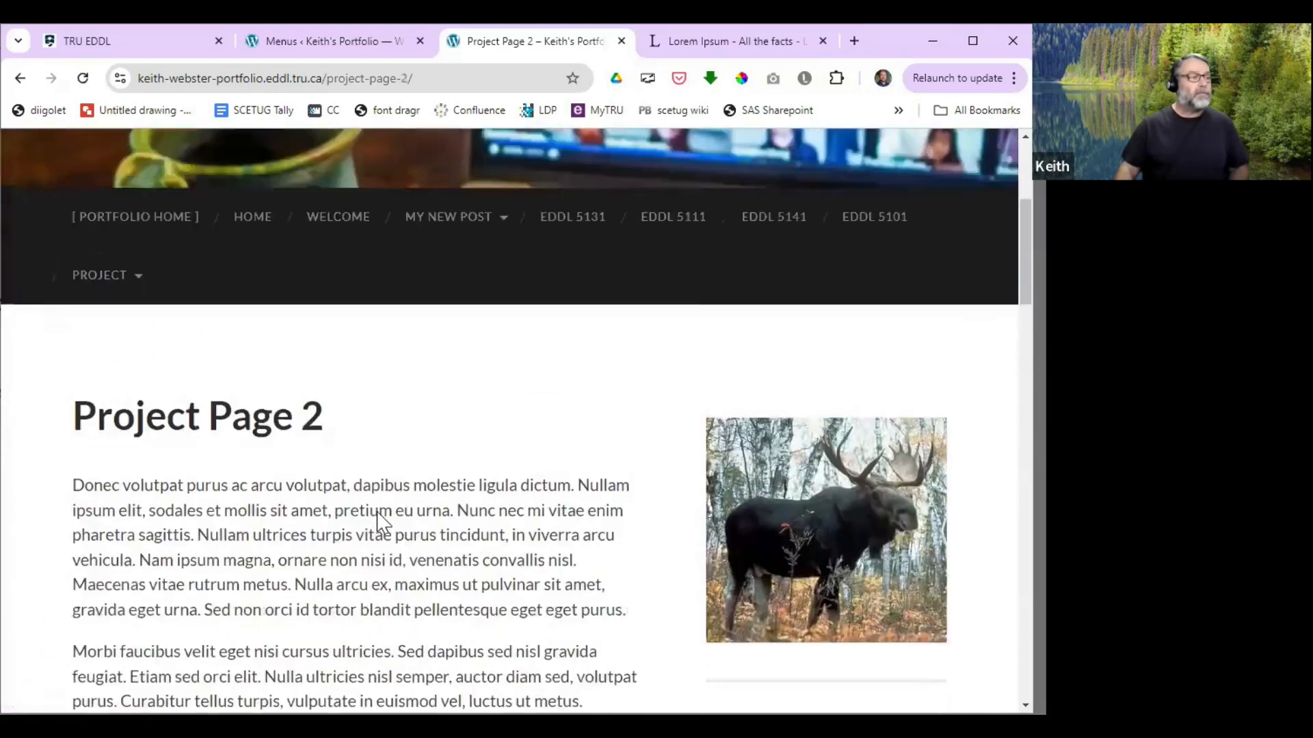
Step: Open Project Page 1 from the Project submenu and look over the page and its navigation
scroll(273, 513, up, 3)
mouse_move(108, 507)
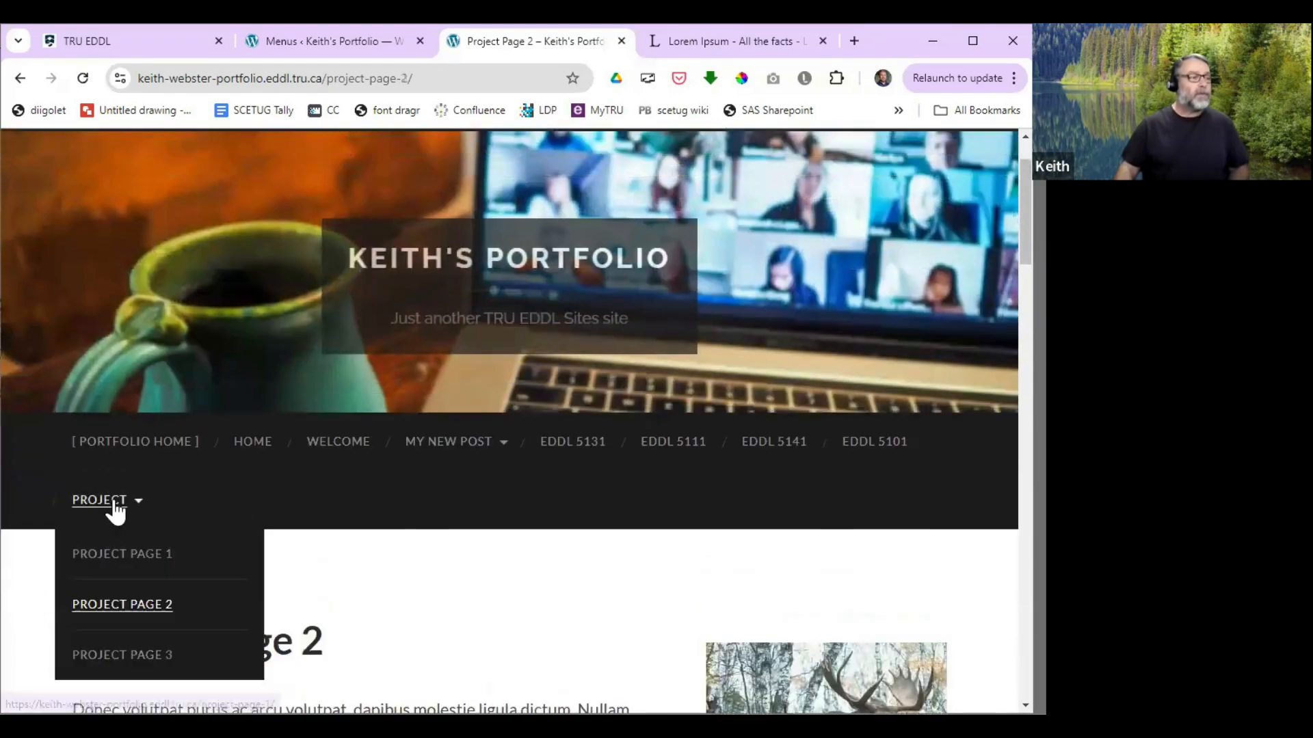
click(114, 553)
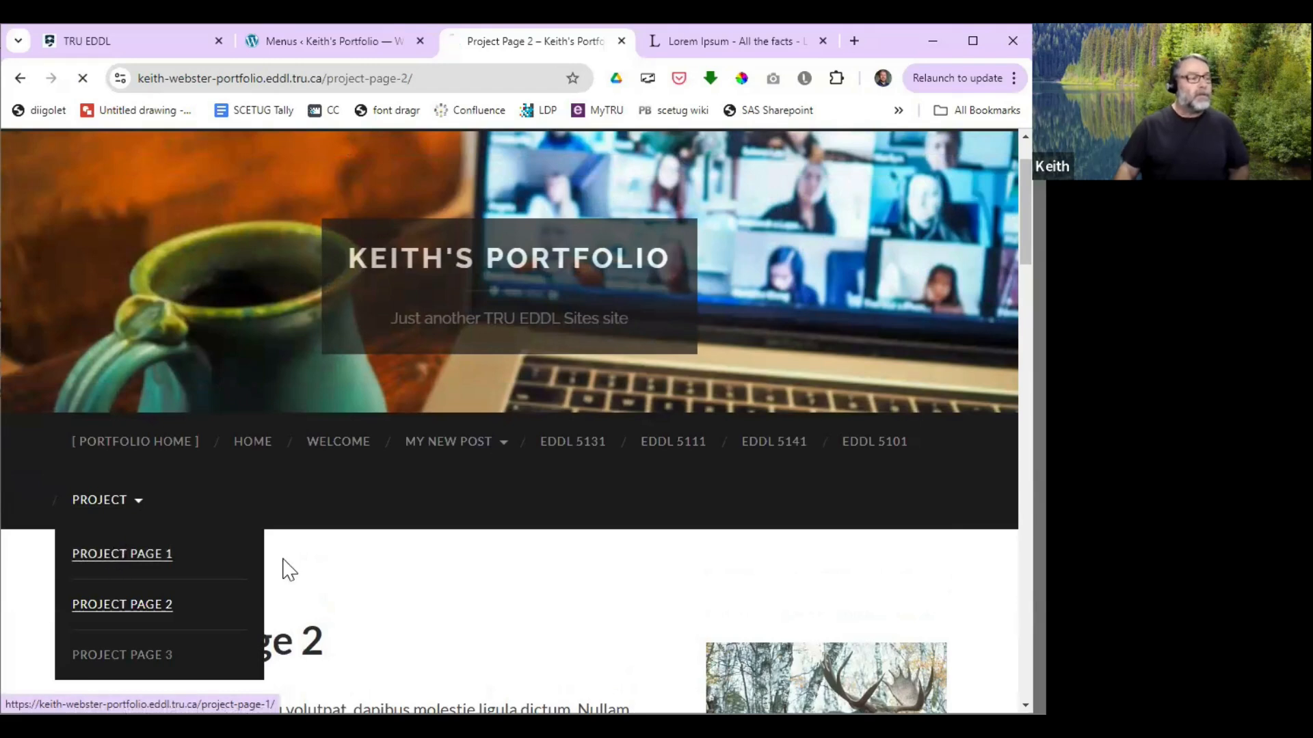
scroll(495, 608, down, 4)
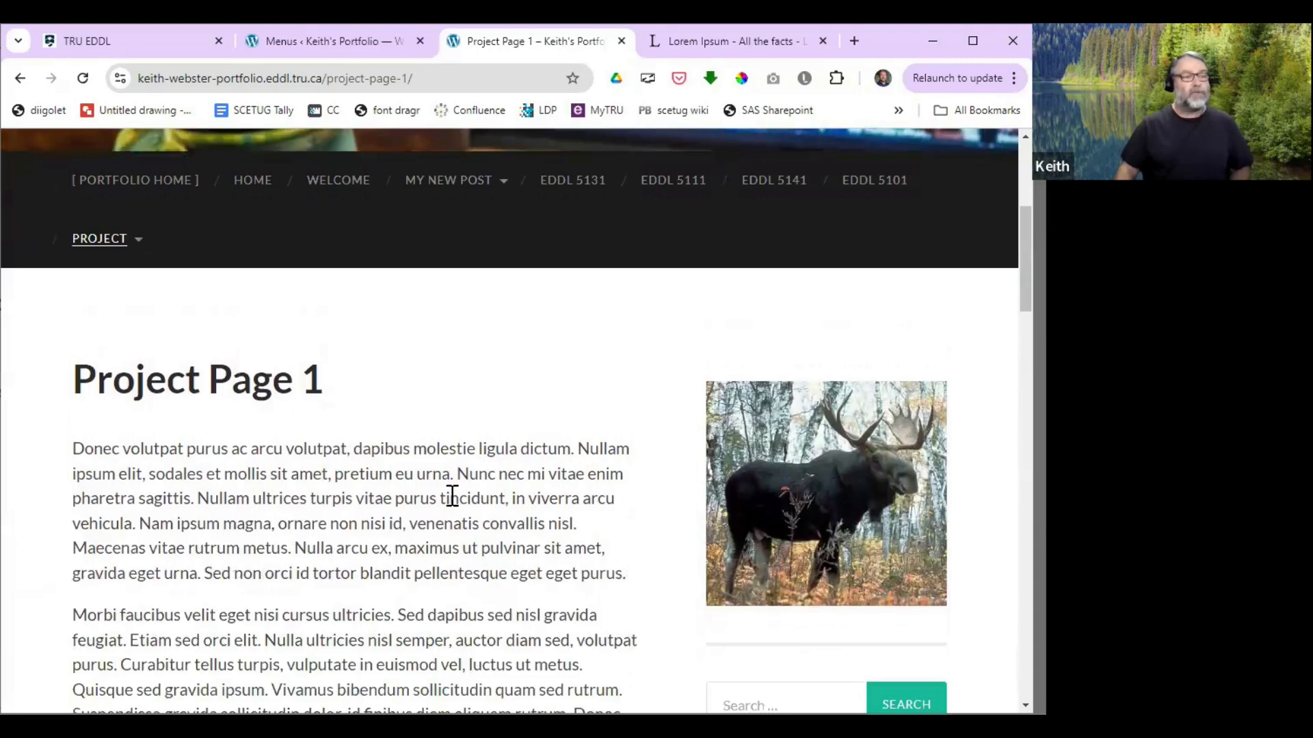
scroll(454, 486, up, 5)
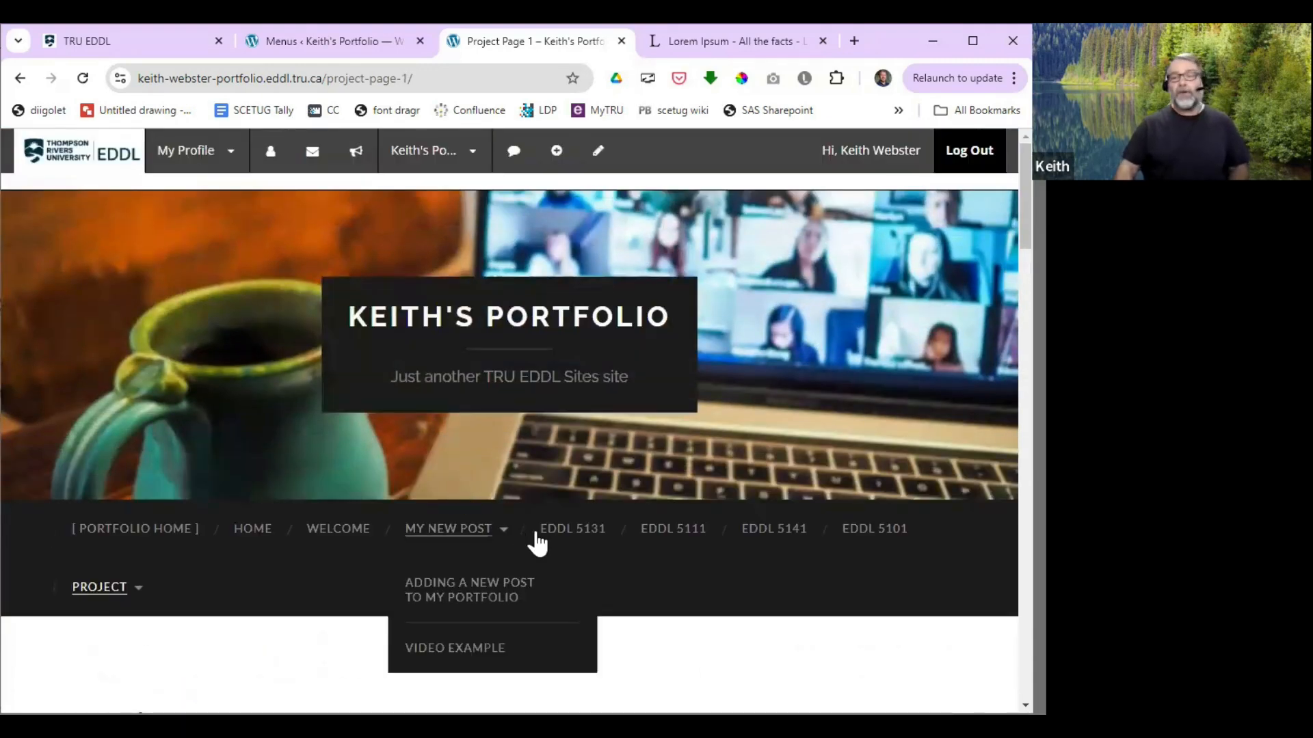